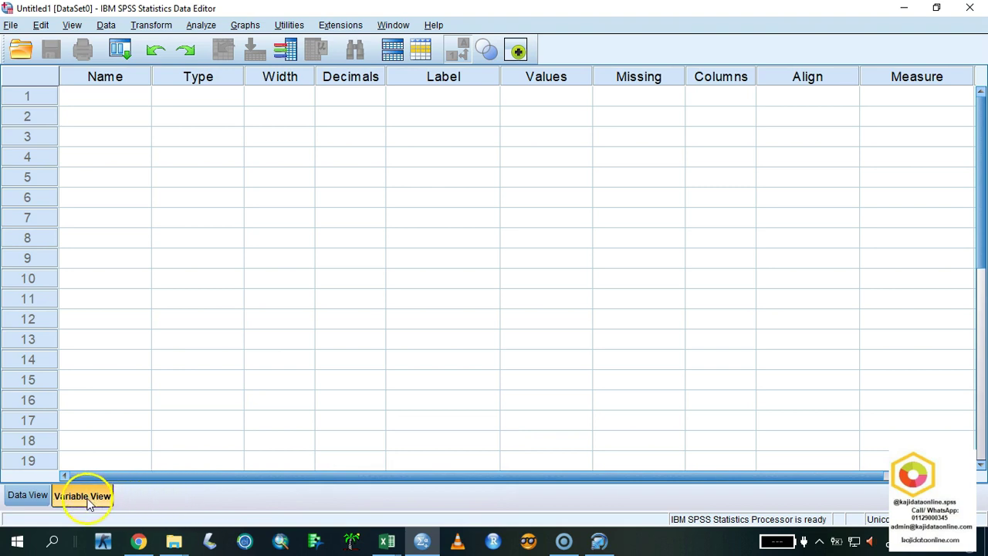
# - Compare the Data View and Variable View layouts of the empty dataset, finishing in Variable View
pyautogui.click(7, 497)
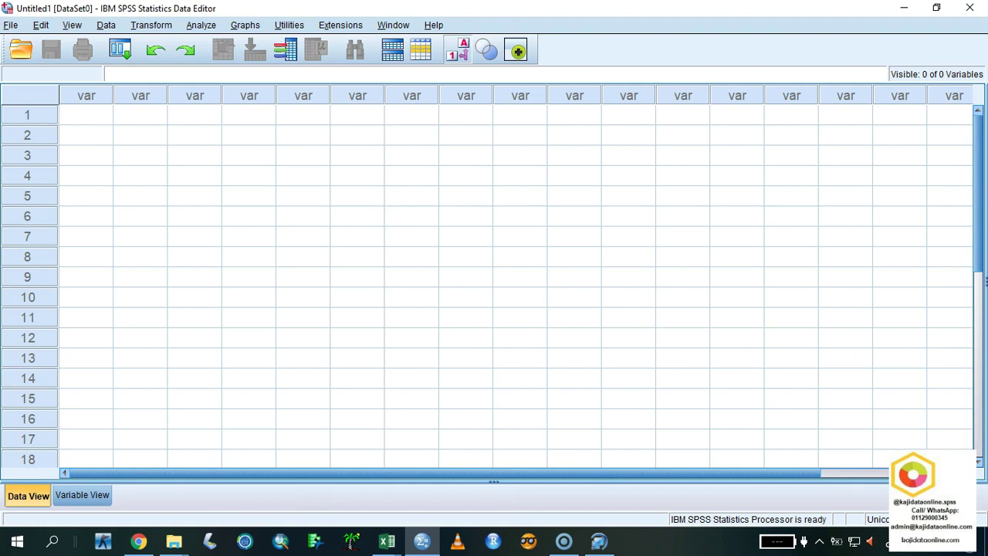
pyautogui.click(82, 495)
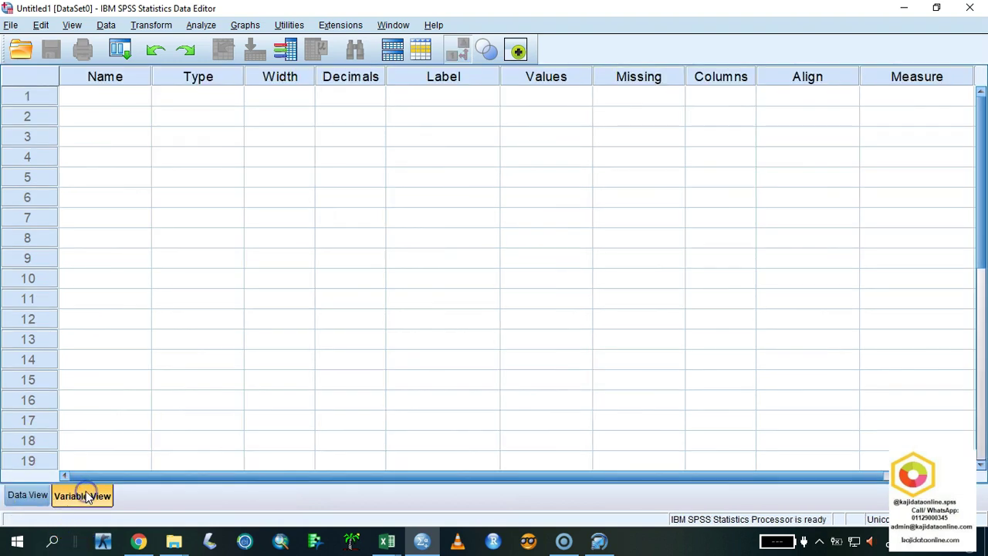
pyautogui.click(26, 495)
pyautogui.click(91, 495)
pyautogui.click(23, 495)
pyautogui.click(85, 495)
pyautogui.click(17, 496)
pyautogui.click(80, 495)
pyautogui.click(12, 498)
pyautogui.click(80, 496)
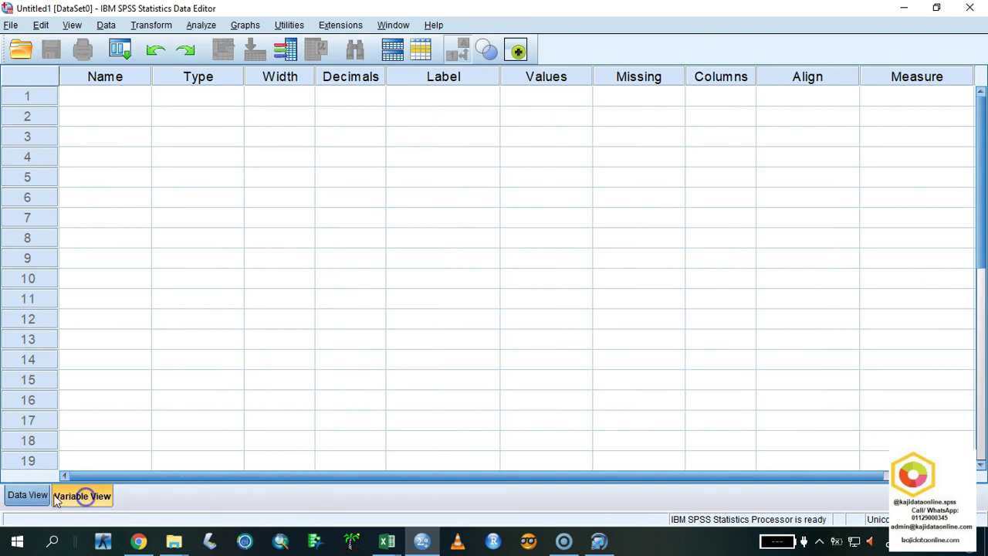
pyautogui.click(13, 498)
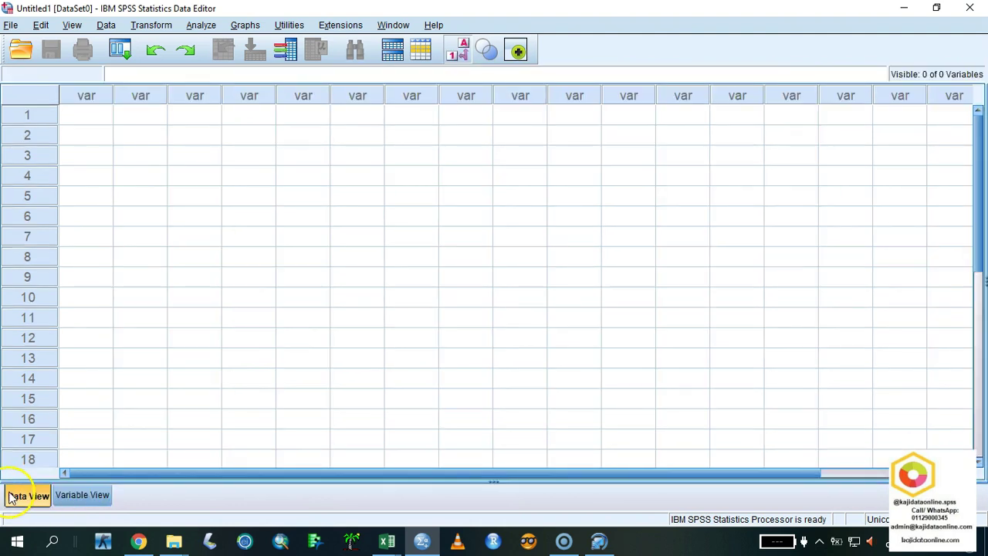
pyautogui.click(100, 496)
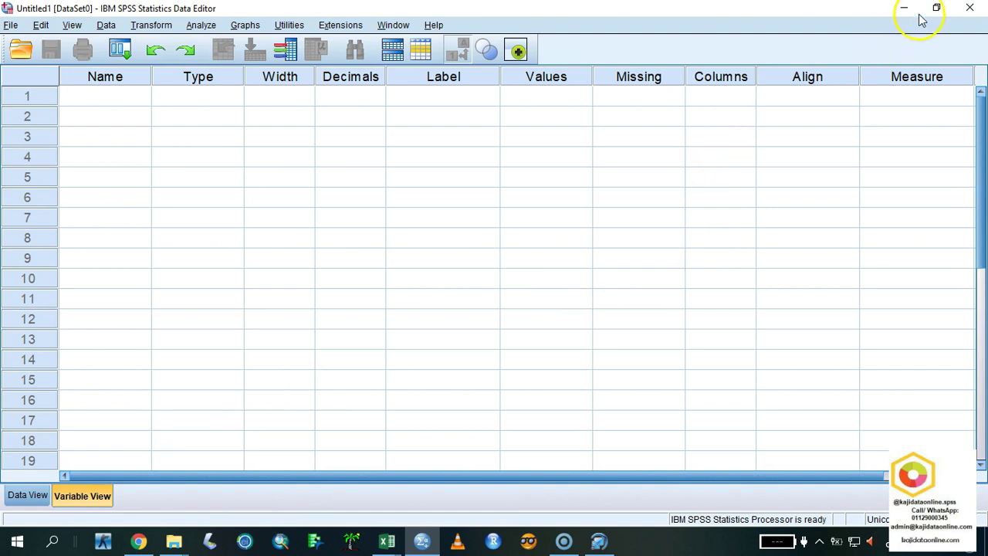
# - Examine the survey response columns in the Excel workbook, and return to the maximized SPSS Data Editor
pyautogui.moveTo(834, 14); pyautogui.dragTo(846, 35)
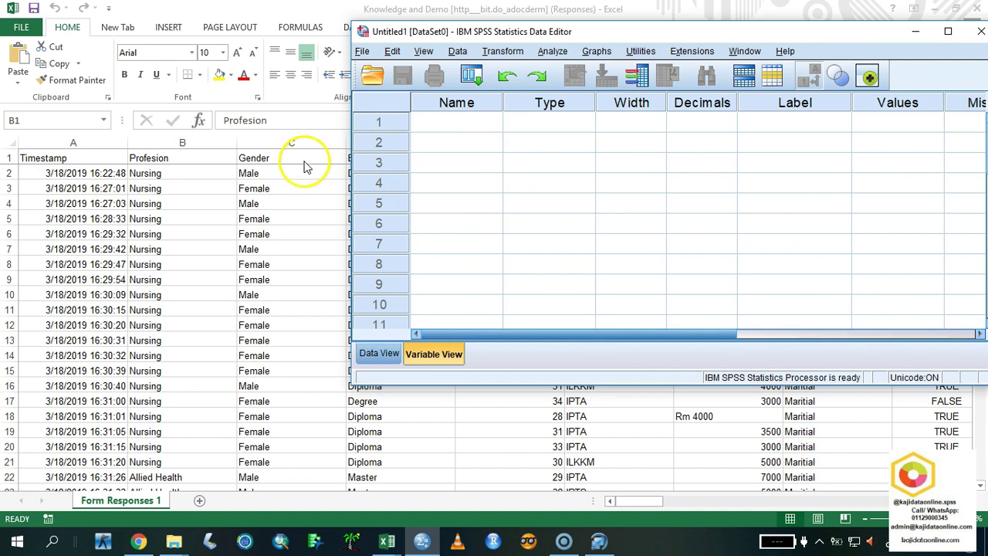
pyautogui.click(159, 160)
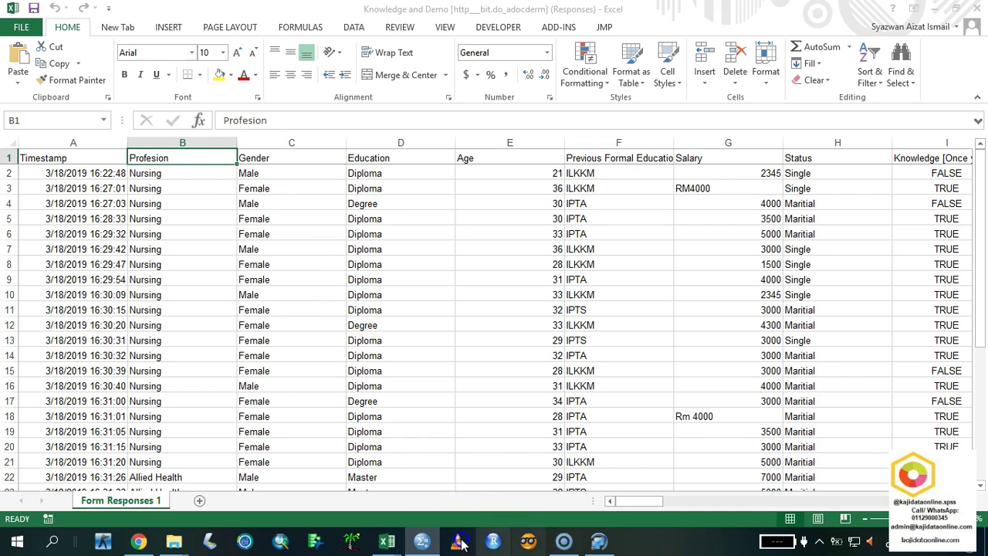
pyautogui.click(387, 542)
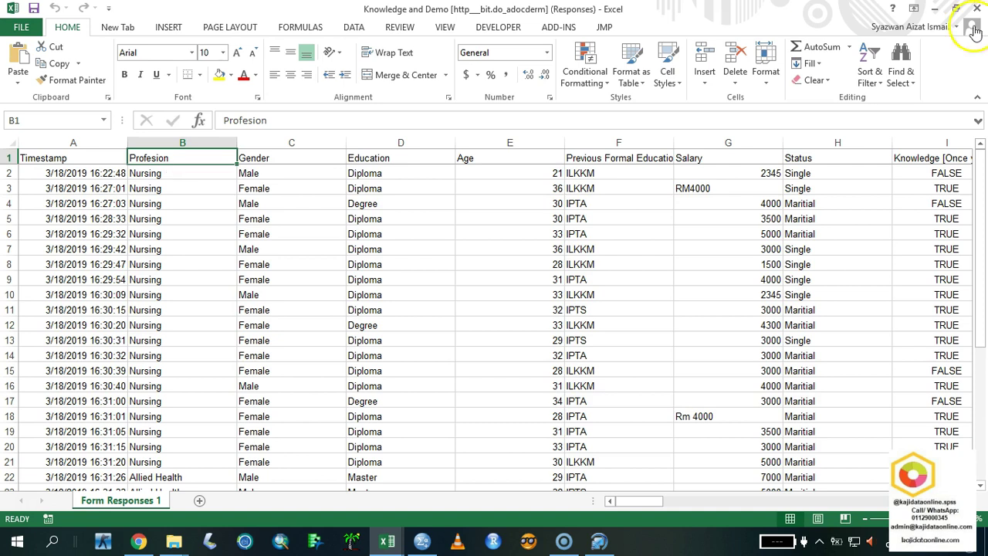
pyautogui.click(422, 541)
pyautogui.doubleClick(948, 30)
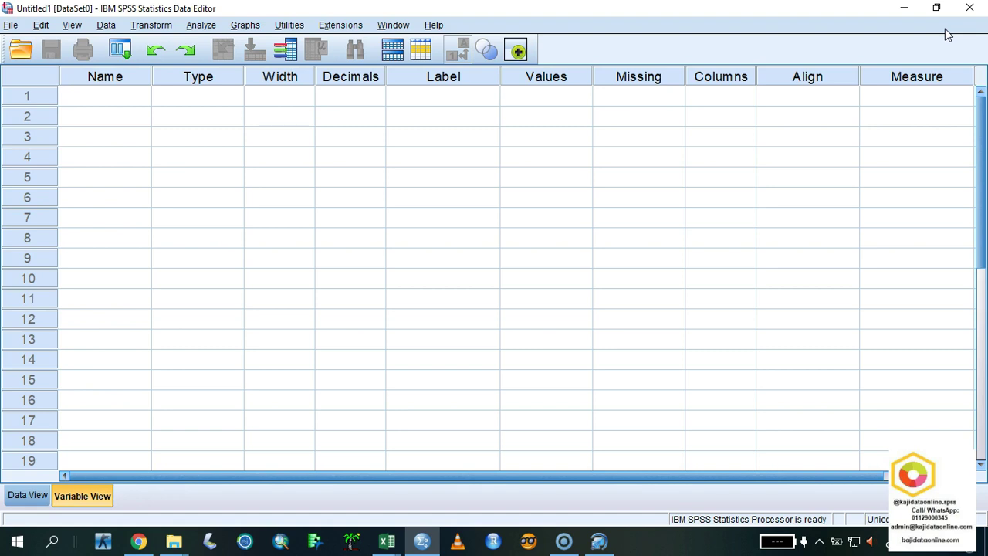
# - Define the first variable with the name id
pyautogui.click(91, 99)
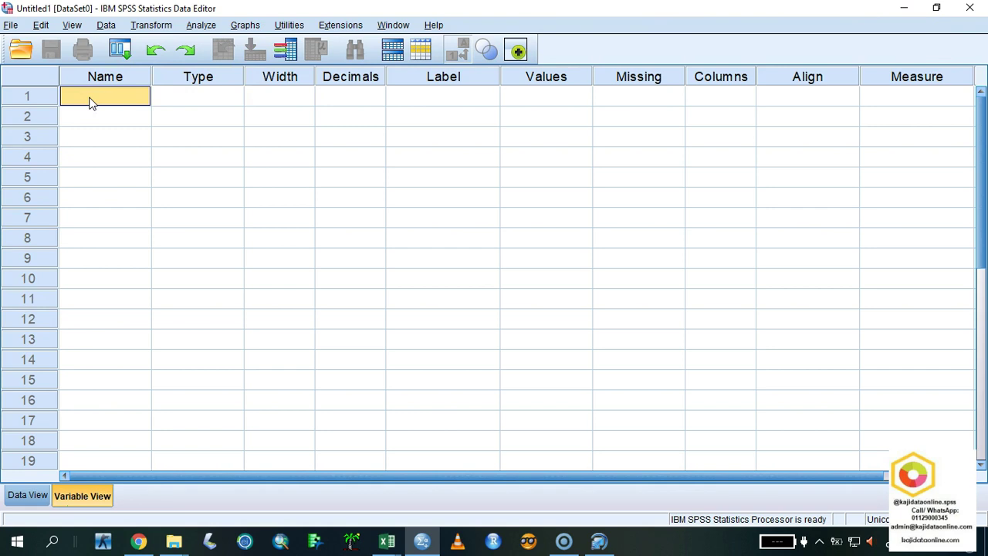
pyautogui.write('id')
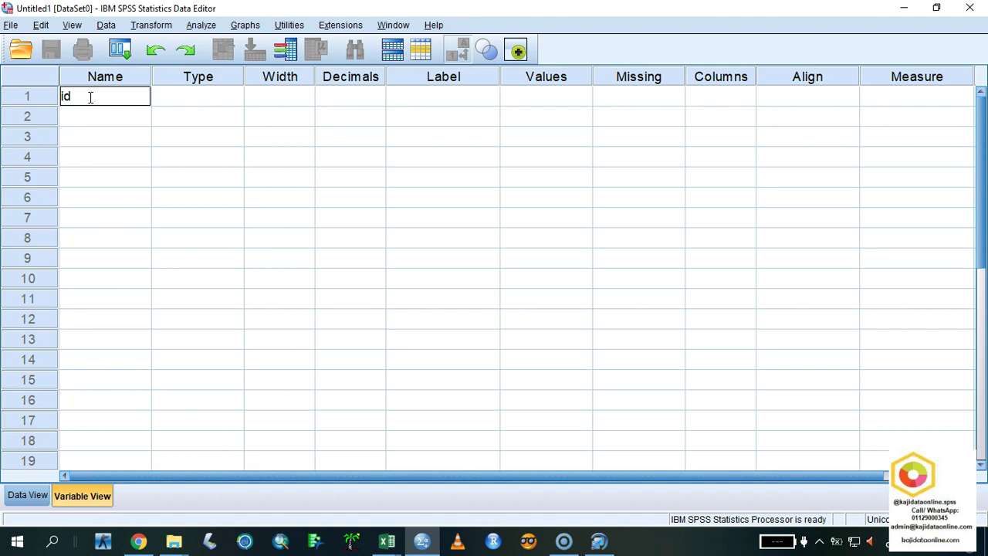
pyautogui.press('Return')
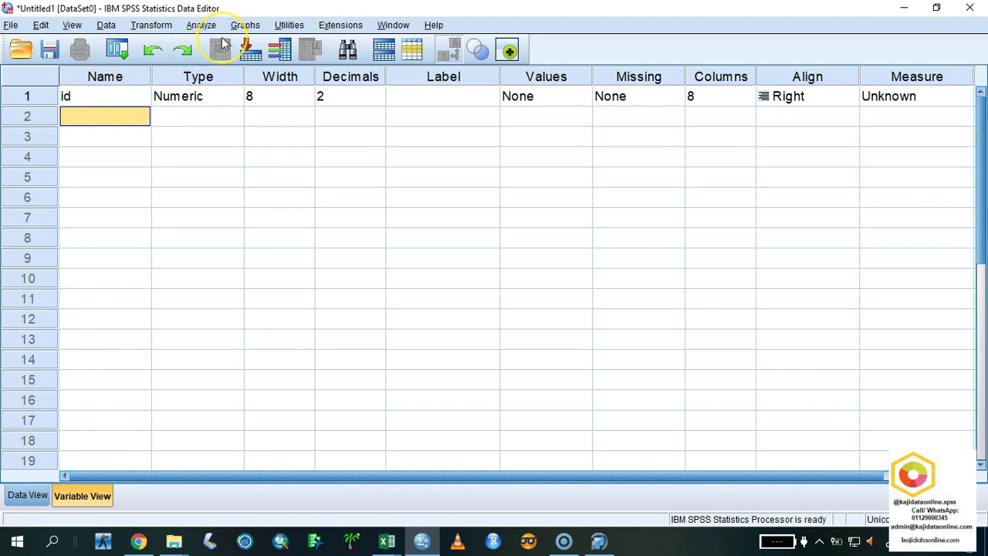
# - Examine the type options of the id variable and its width, decimals, label and values attributes
pyautogui.click(192, 105)
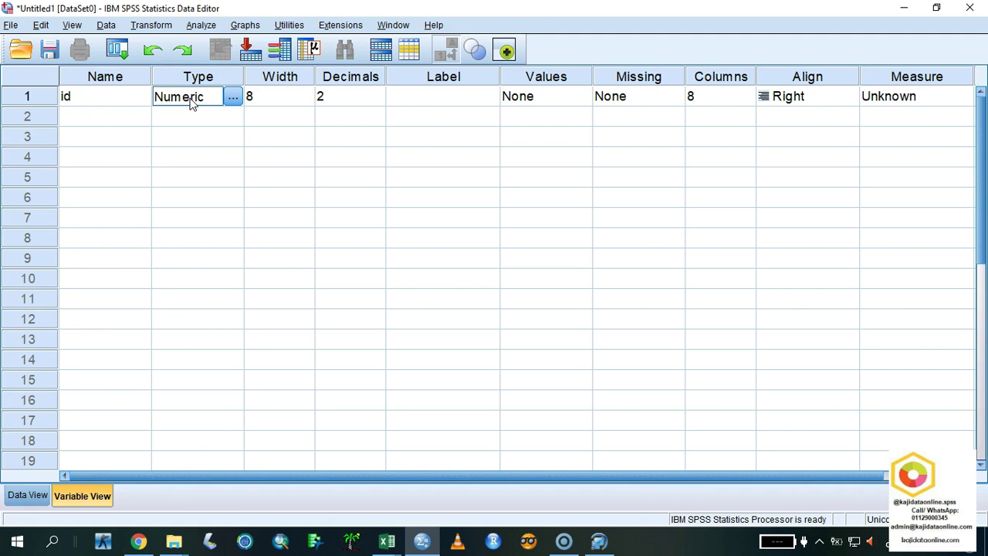
pyautogui.click(240, 105)
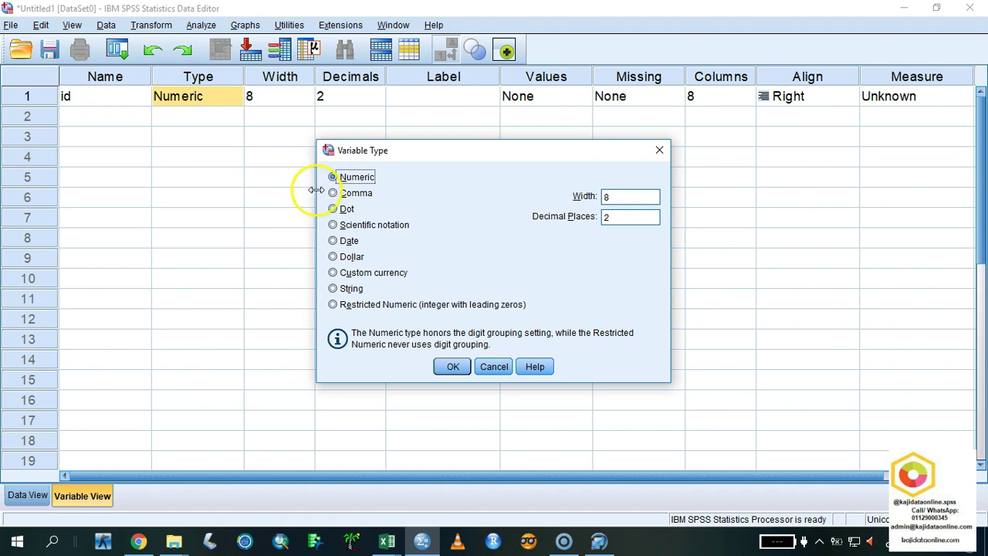
pyautogui.click(333, 289)
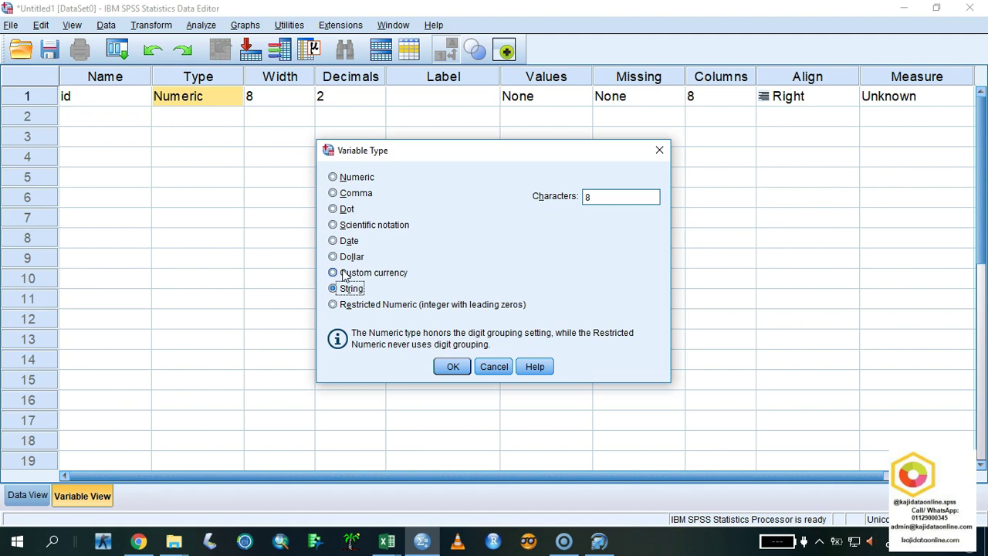
pyautogui.click(344, 177)
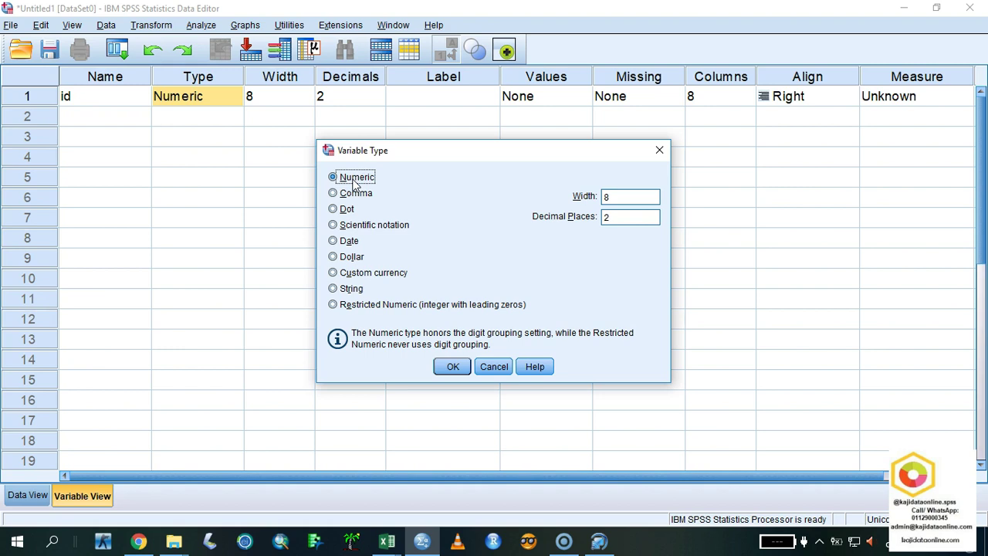
pyautogui.click(496, 369)
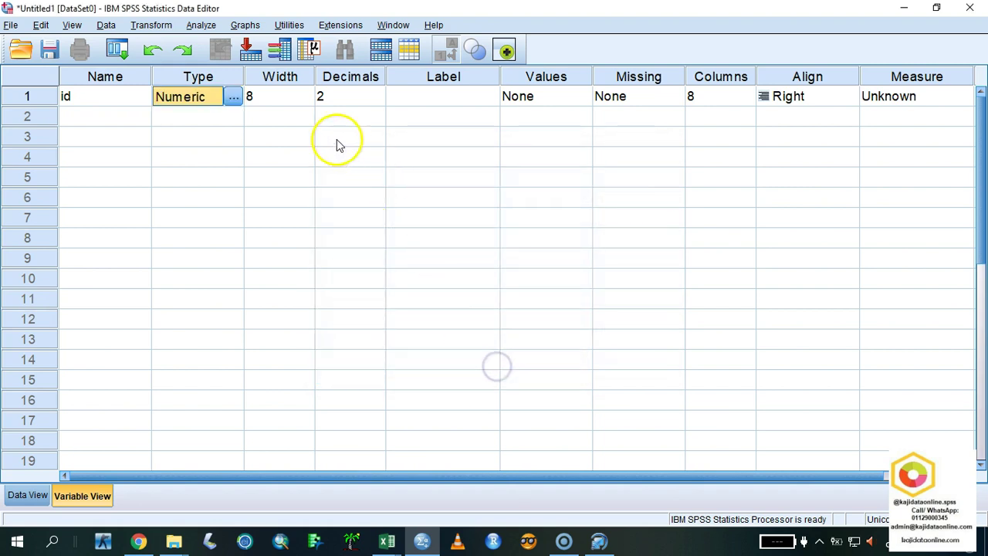
pyautogui.click(285, 91)
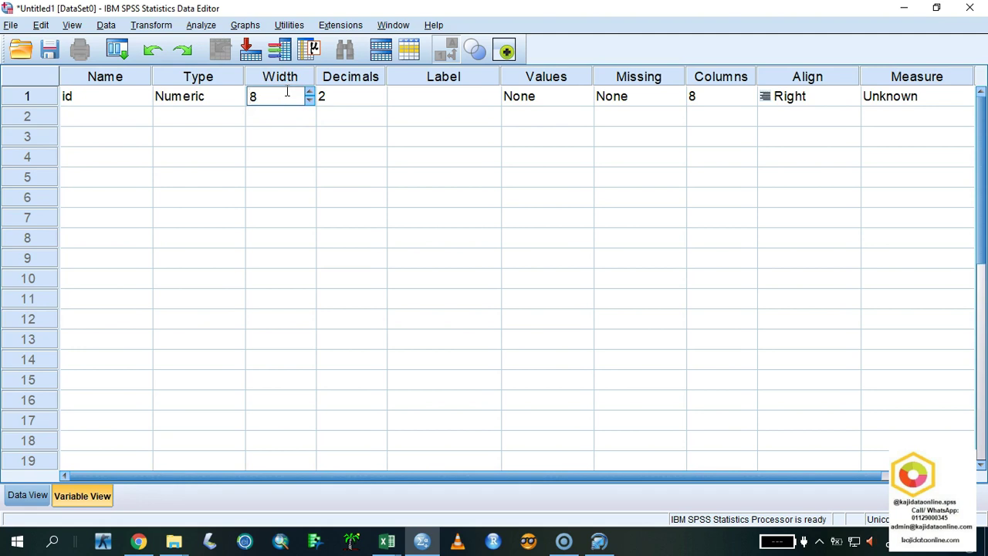
pyautogui.click(369, 97)
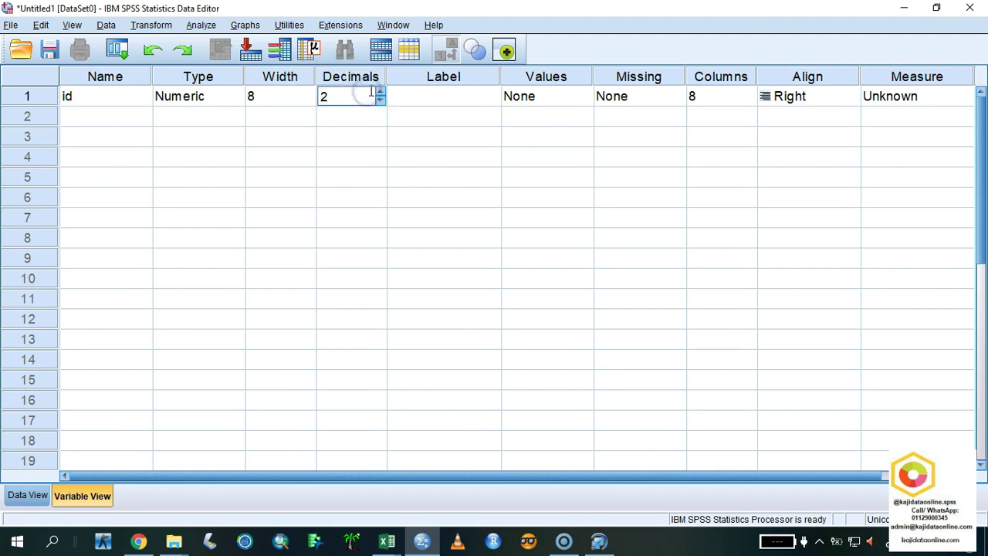
pyautogui.click(441, 100)
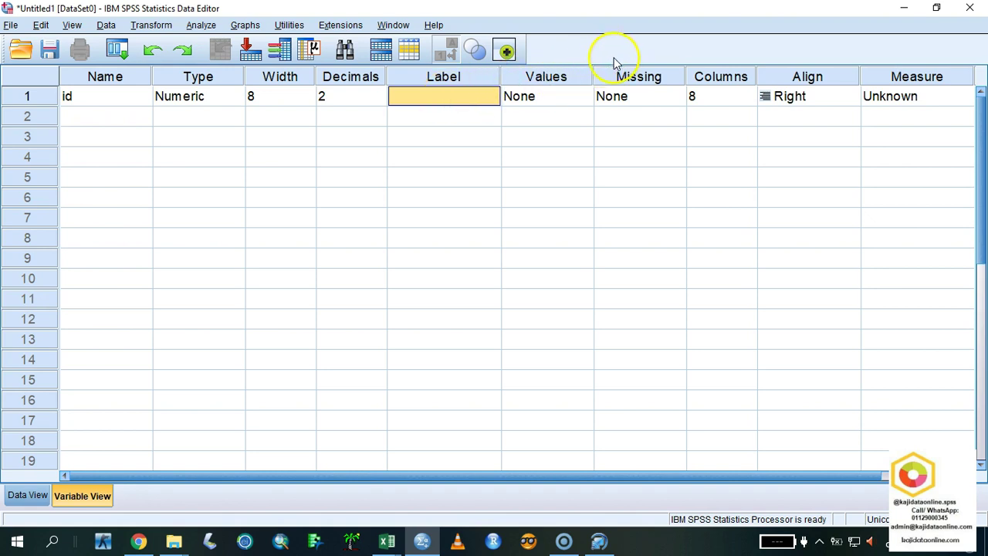
pyautogui.click(553, 103)
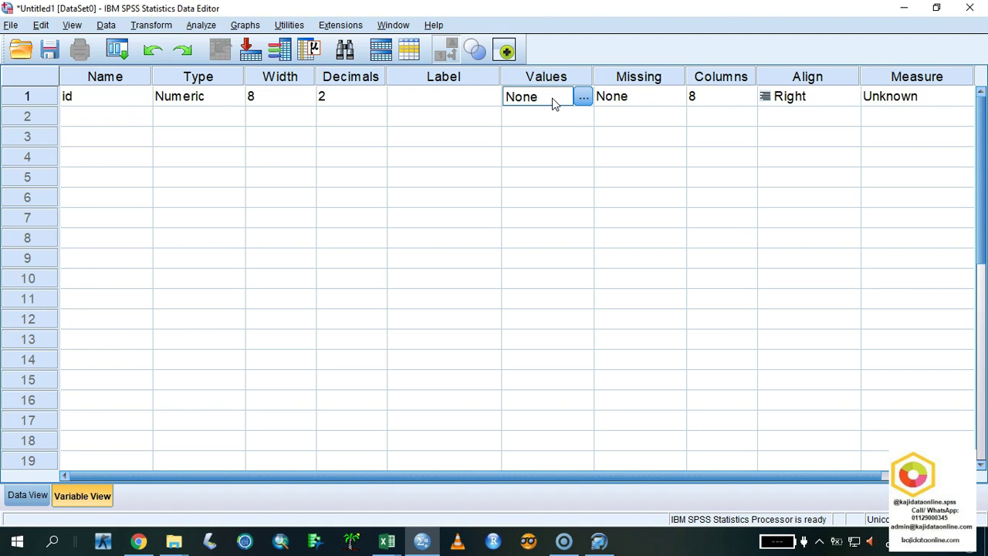
pyautogui.click(646, 97)
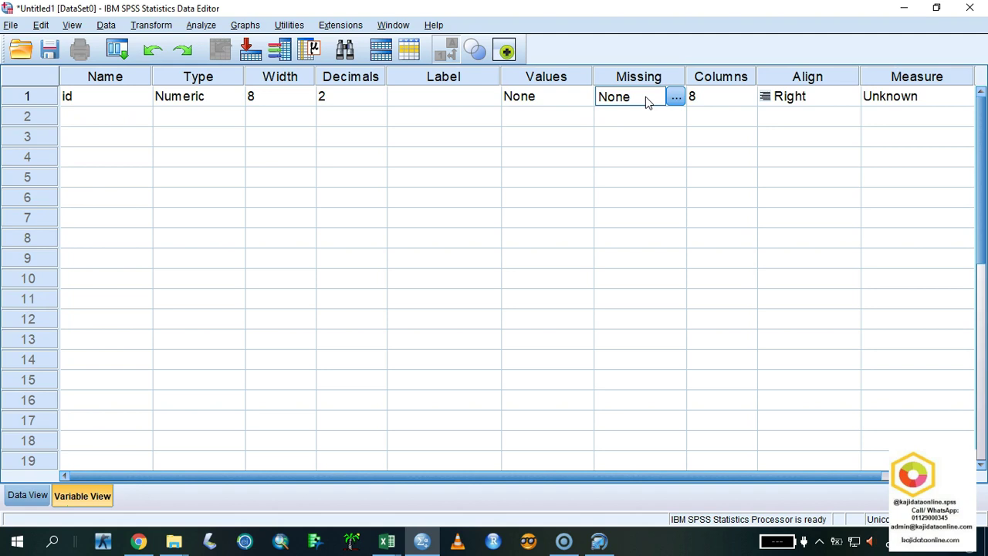
pyautogui.click(675, 97)
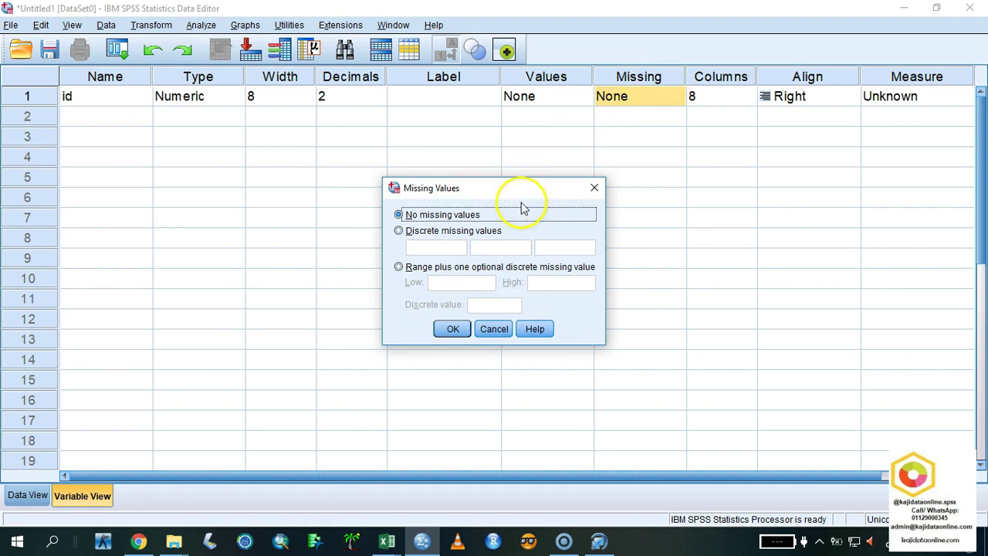
pyautogui.click(466, 236)
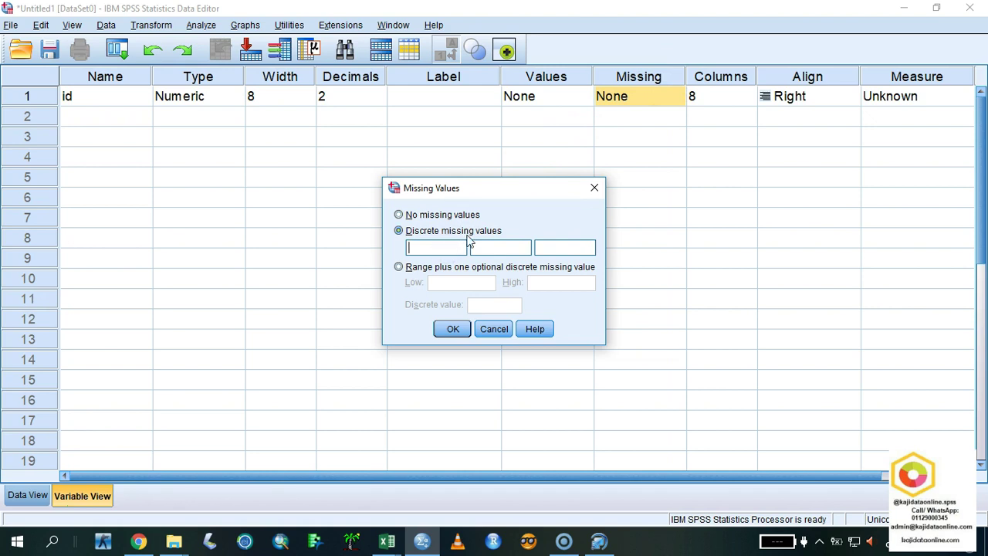
pyautogui.write('999')
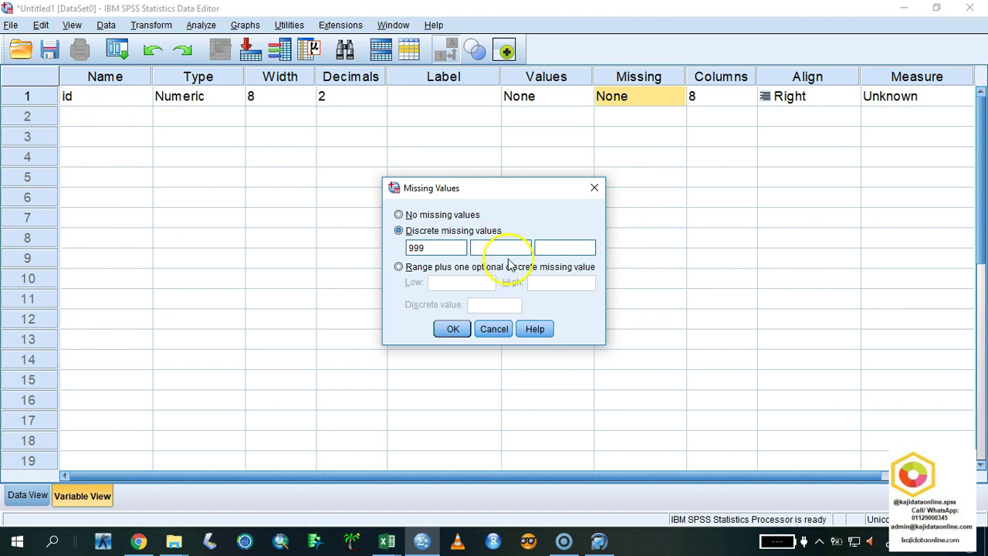
pyautogui.click(500, 328)
# - Review the column width and alignment of the id variable and set its measurement level to Scale
pyautogui.click(716, 96)
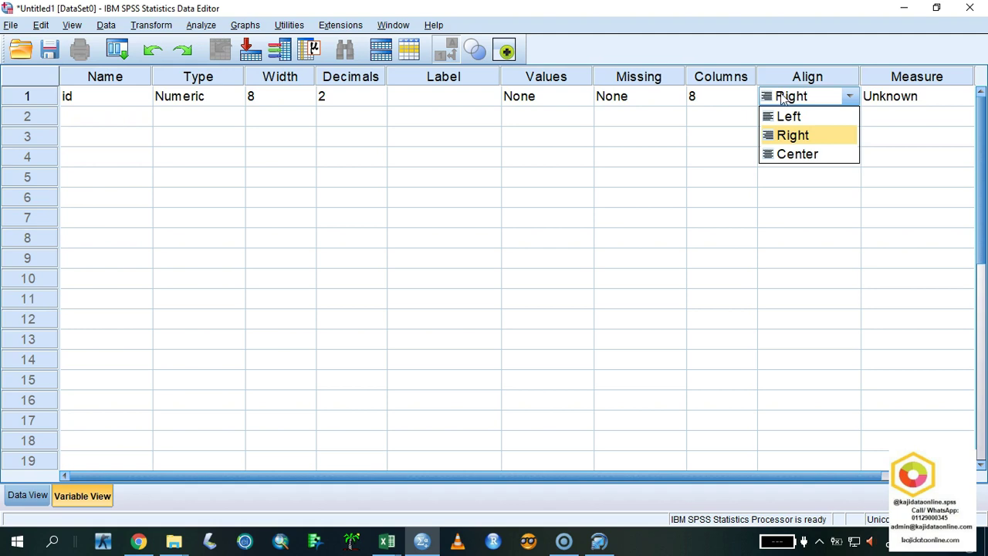
pyautogui.click(888, 102)
pyautogui.click(882, 476)
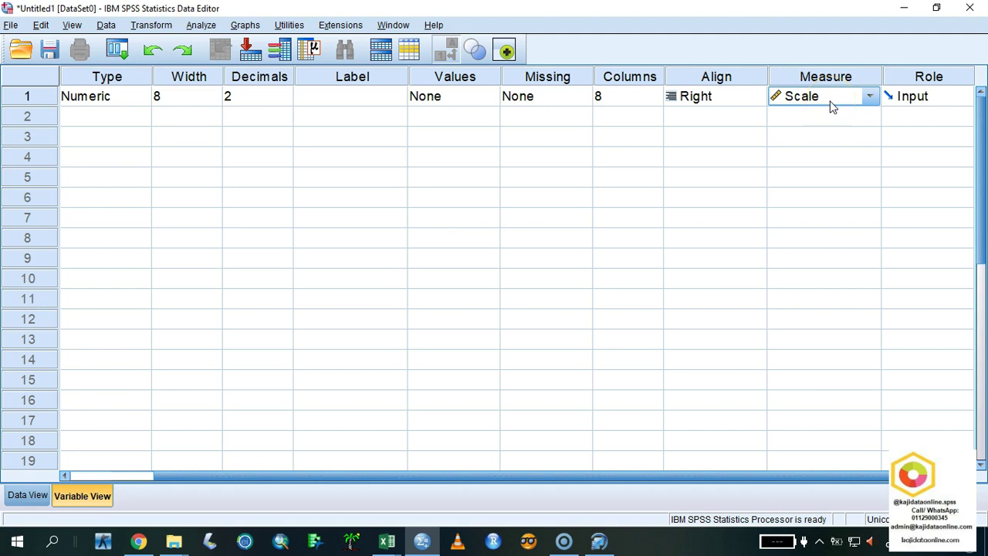
pyautogui.moveTo(876, 476); pyautogui.dragTo(740, 476)
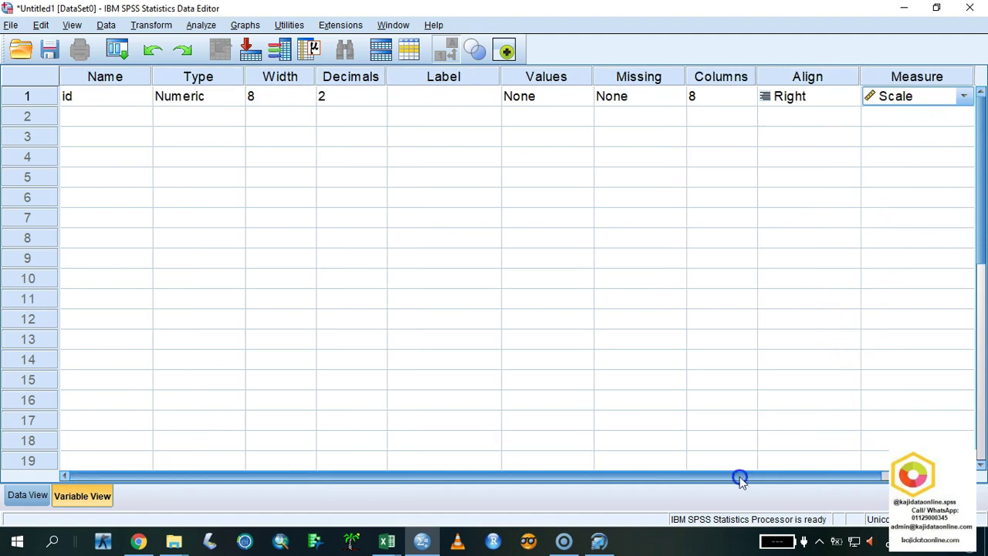
# - Add a second variable named a1 and label it profession, checking the matching column heading in the Excel survey data
pyautogui.click(129, 116)
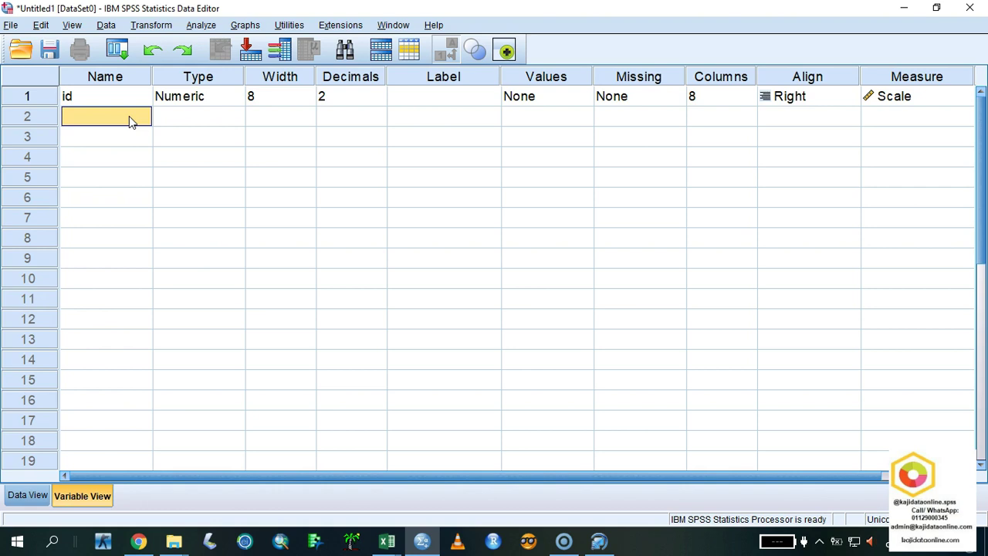
pyautogui.write('a1')
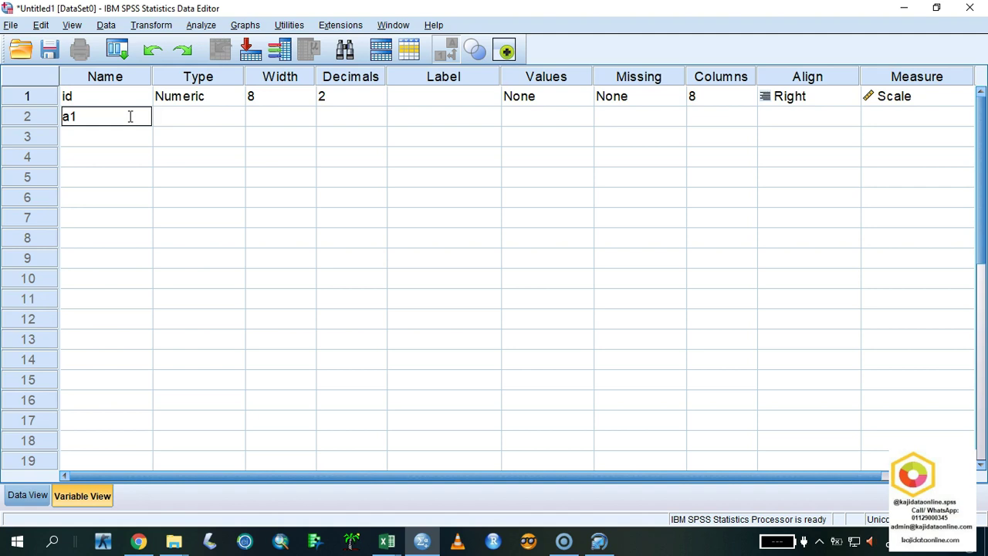
pyautogui.click(387, 541)
pyautogui.click(384, 503)
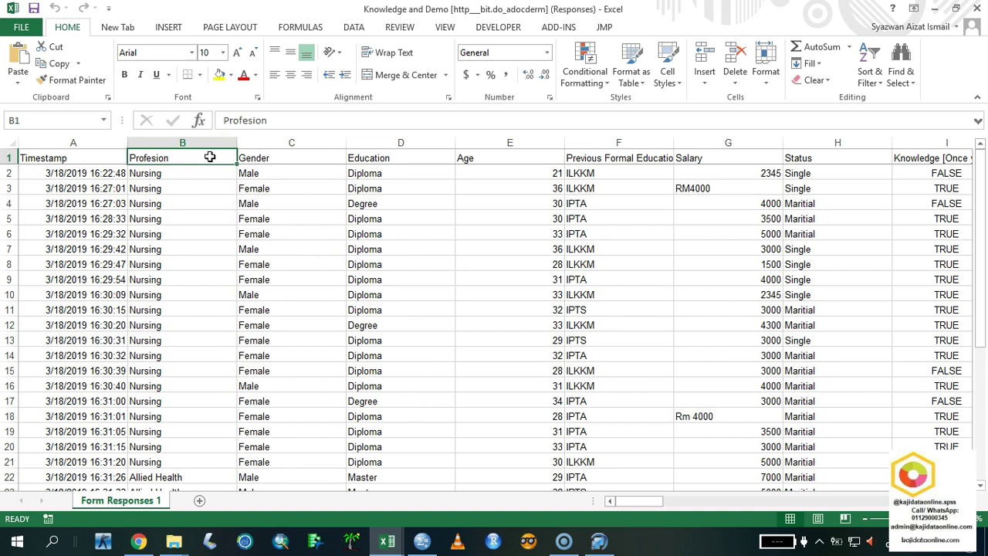
pyautogui.click(424, 542)
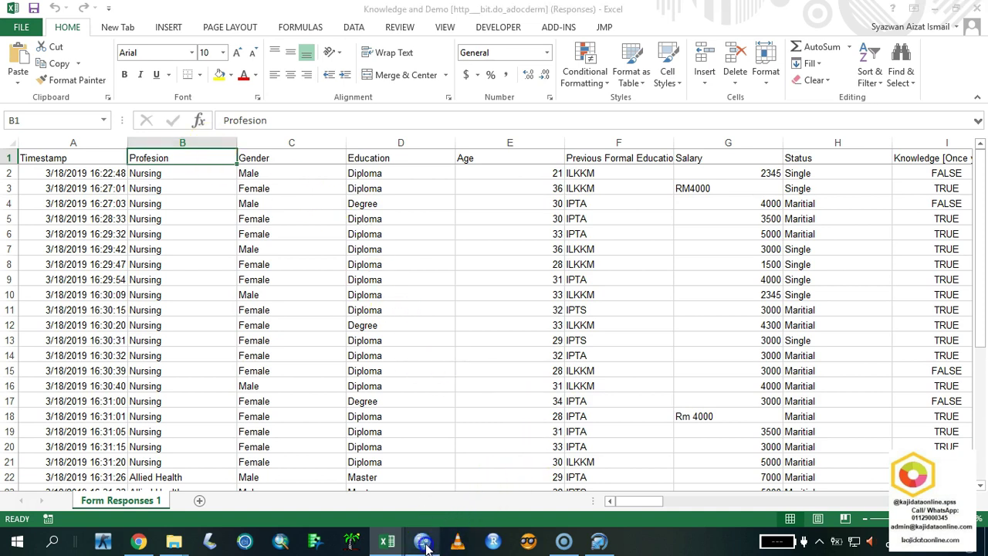
pyautogui.click(427, 121)
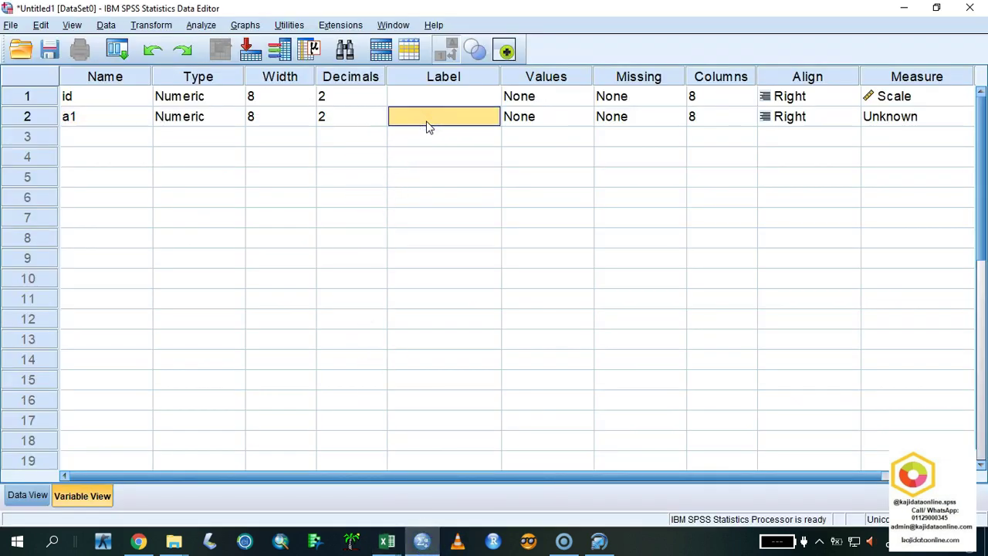
pyautogui.write('p')
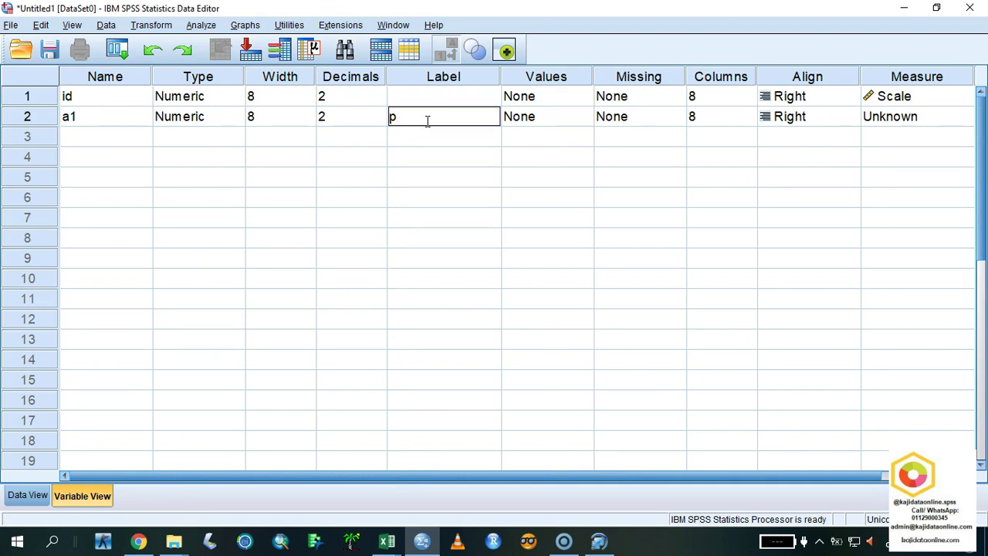
pyautogui.write('rofession')
pyautogui.click(535, 120)
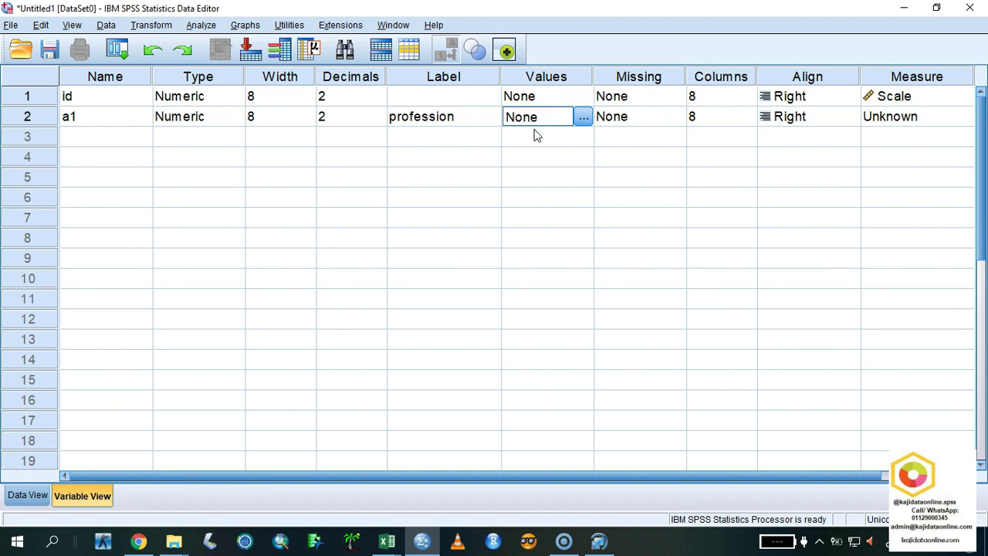
# - Define the value labels of the a1 variable as 1 = Nursing and 2 = Allied Health
pyautogui.click(580, 119)
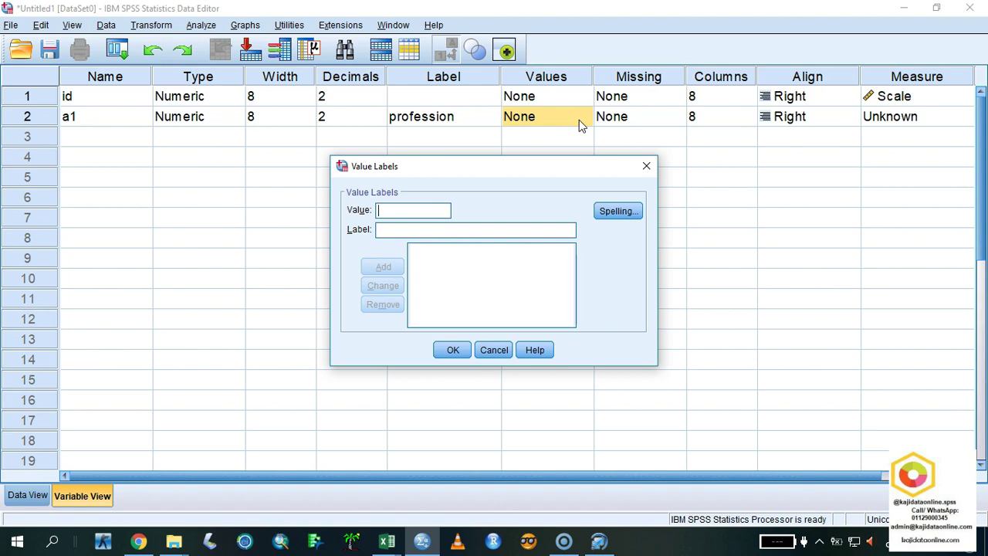
pyautogui.write('1')
pyautogui.click(477, 229)
pyautogui.write('Nursing')
pyautogui.press('Return')
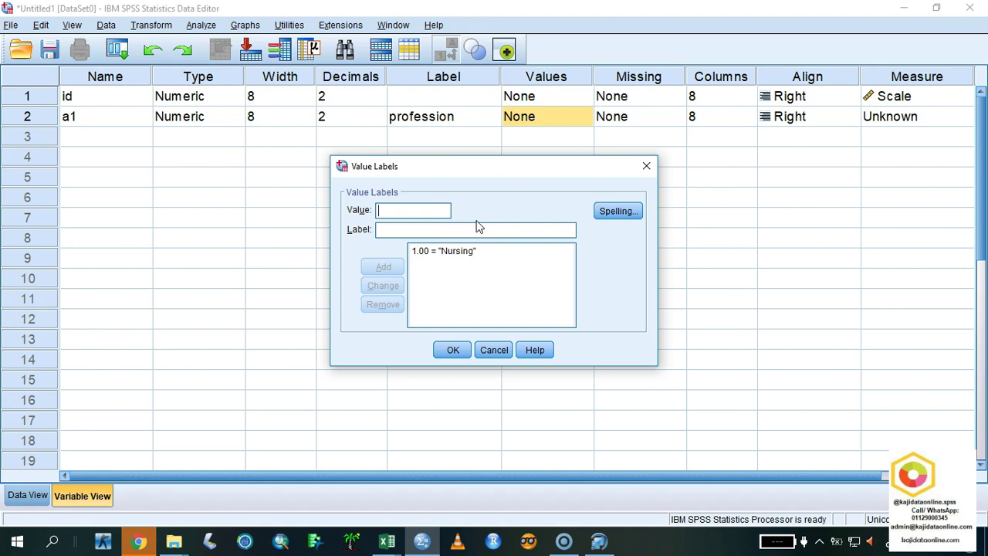
pyautogui.write('2')
pyautogui.press('Tab')
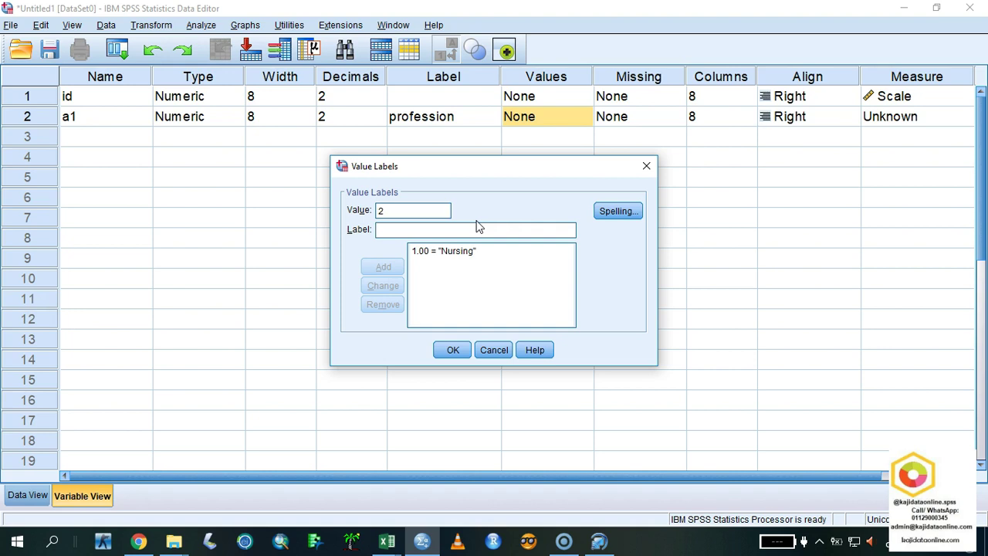
pyautogui.write('All')
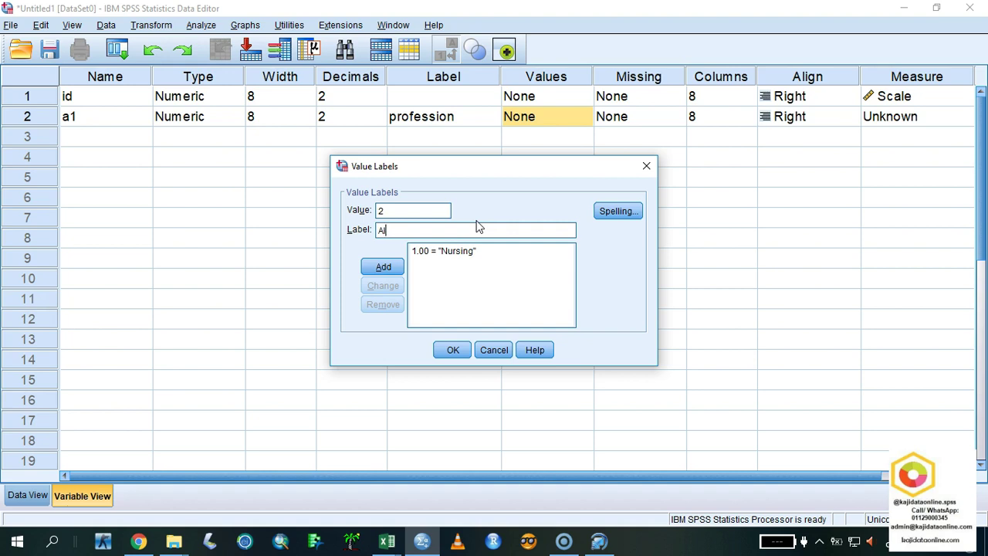
pyautogui.write('ied Health')
pyautogui.press('Return')
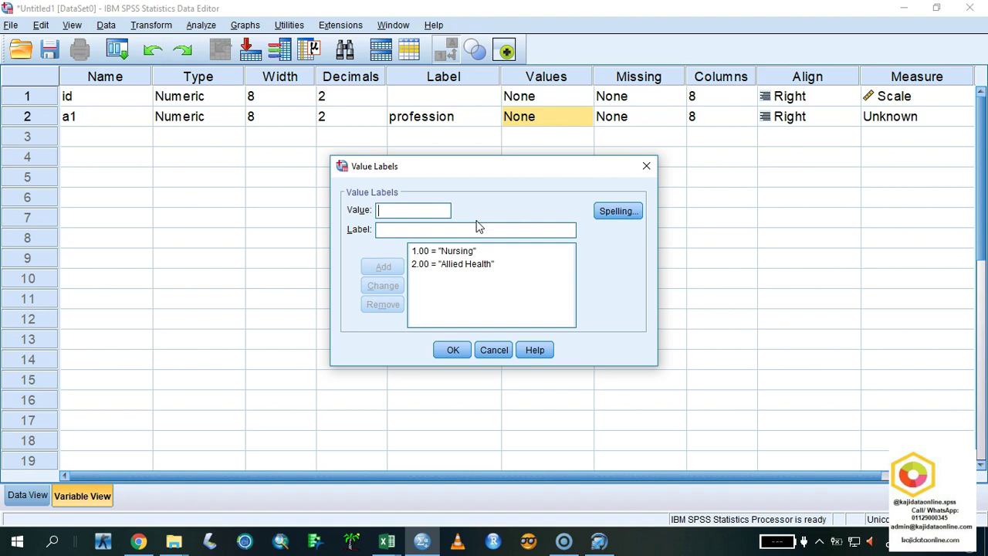
pyautogui.click(455, 350)
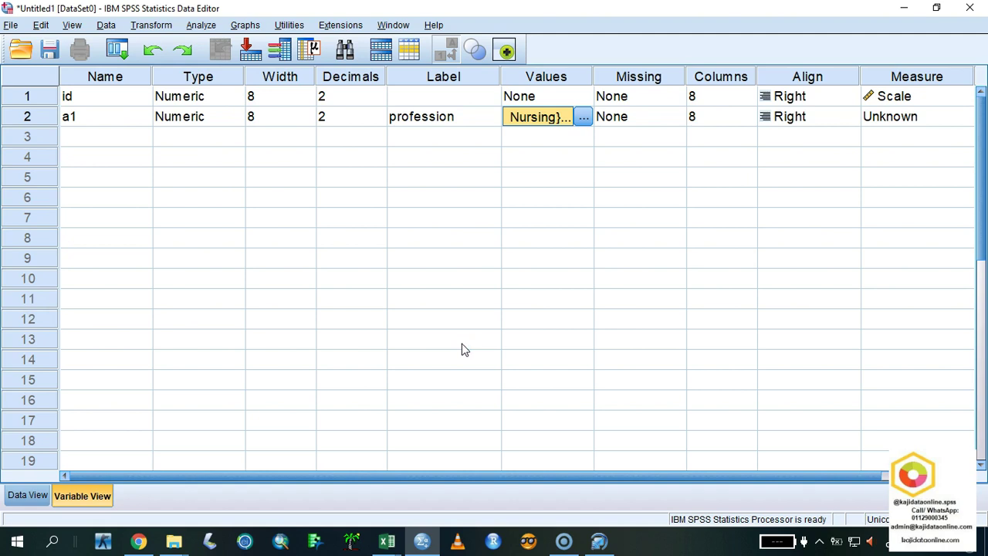
# - Switch to the Knowledge and Demo workbook in Excel and replace every nursing entry in the Profesion column with 1
pyautogui.click(387, 541)
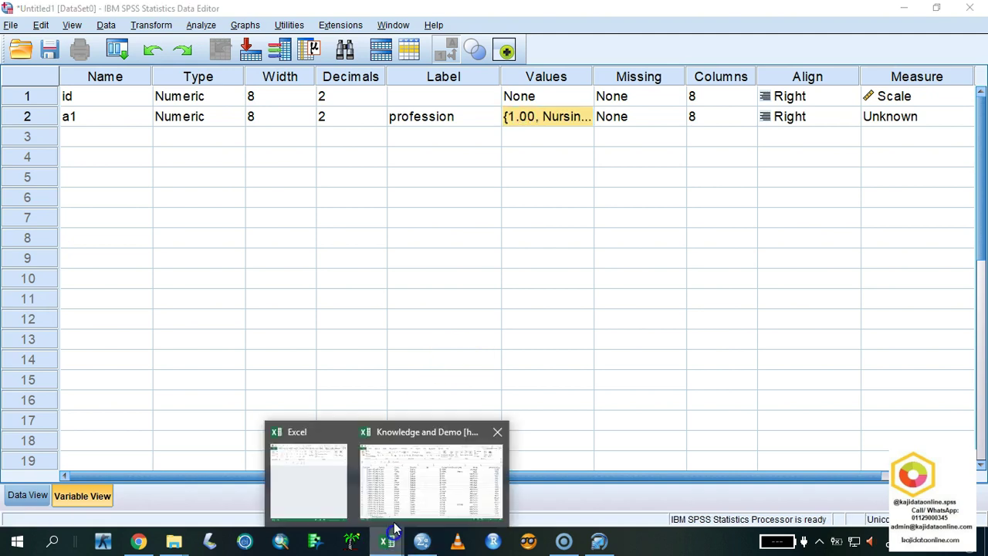
pyautogui.click(402, 498)
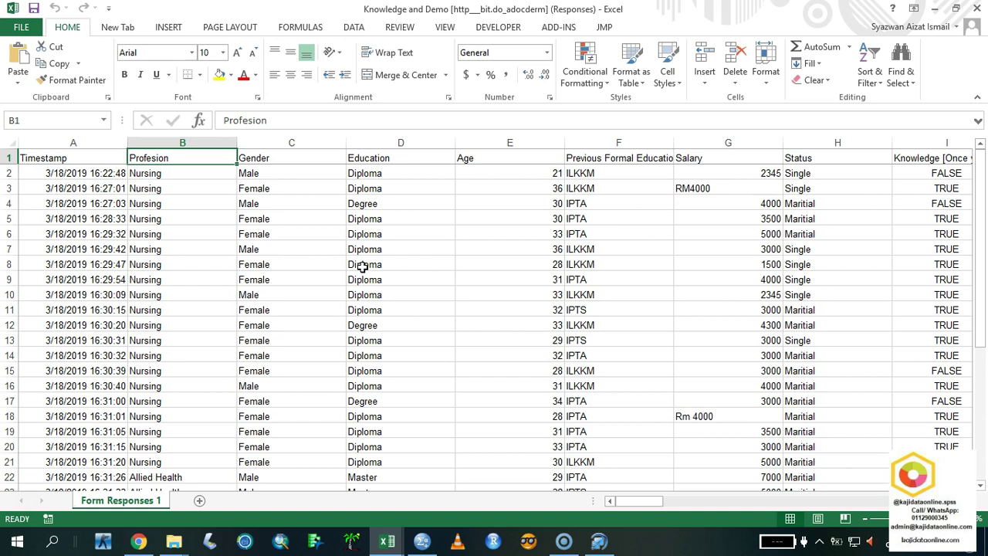
pyautogui.click(177, 142)
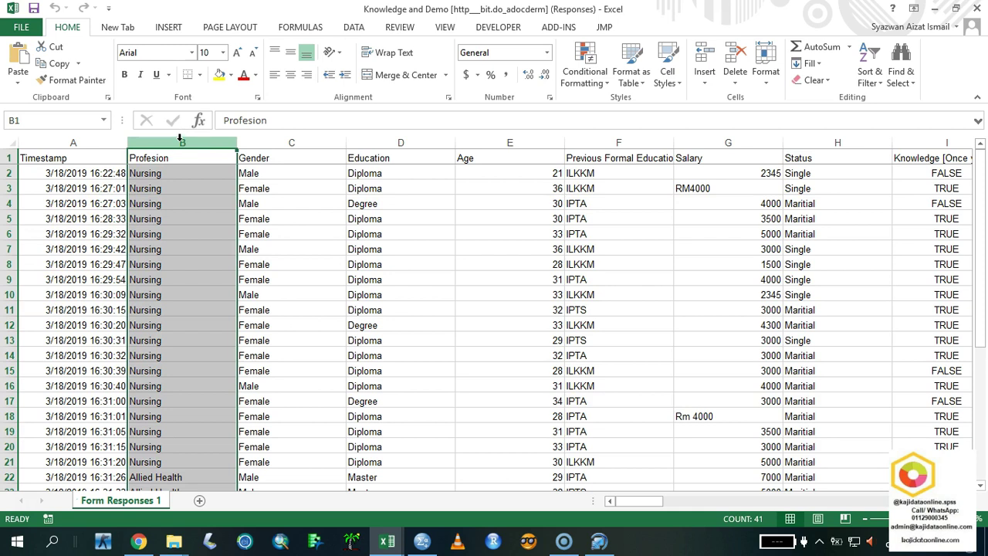
pyautogui.hotkey('ctrl', 'h')
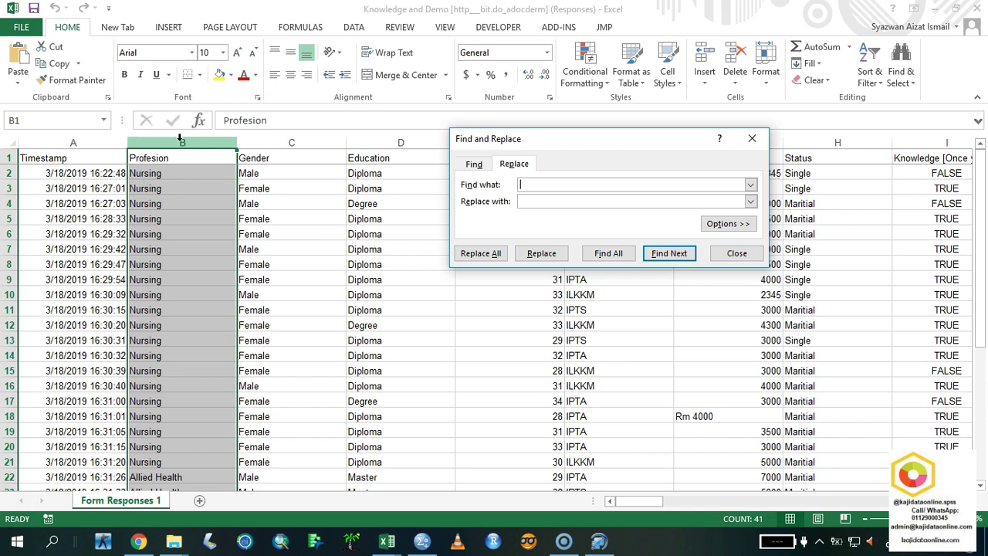
pyautogui.write('nursing')
pyautogui.press('Tab')
pyautogui.click(542, 204)
pyautogui.click(541, 204)
pyautogui.write('1')
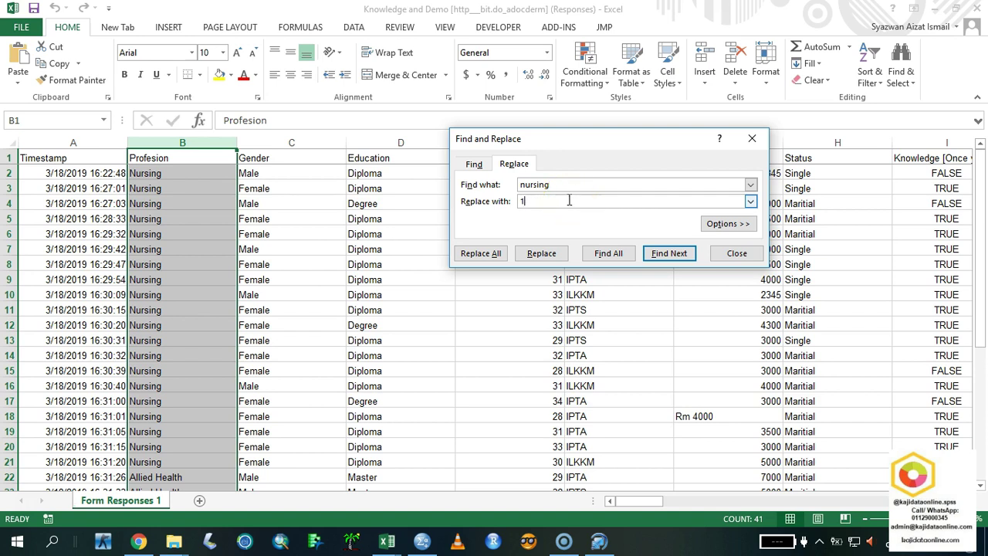
pyautogui.click(478, 258)
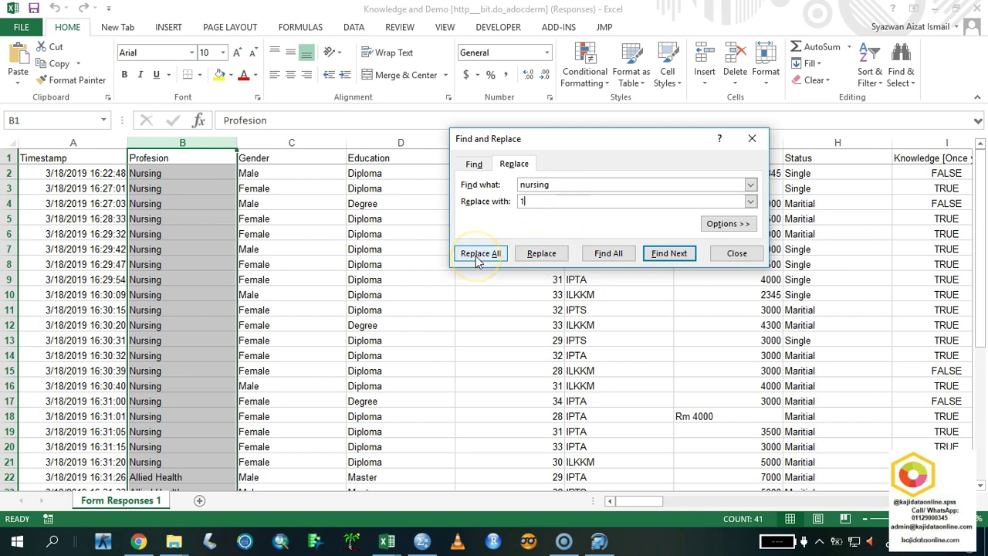
pyautogui.click(478, 259)
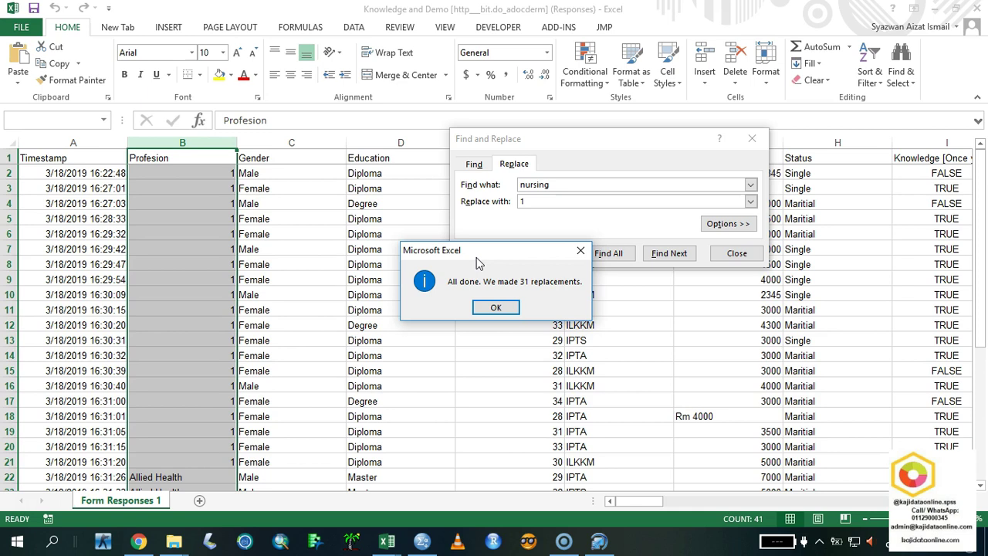
pyautogui.click(498, 306)
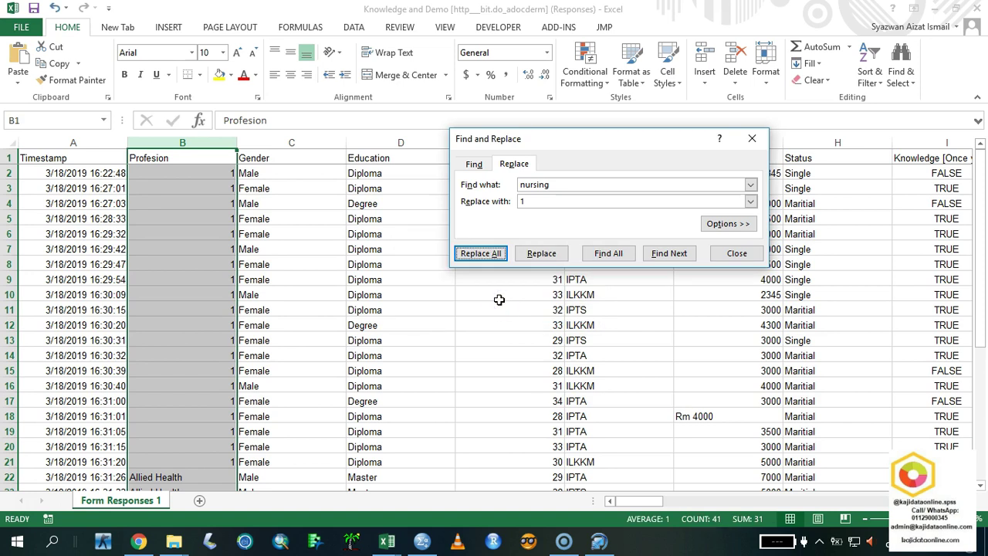
# - Replace every Allied Health entry in the Profesion column with 2, reusing the text copied from cell B22 as the search term
pyautogui.doubleClick(189, 477)
pyautogui.moveTo(189, 477); pyautogui.dragTo(122, 474)
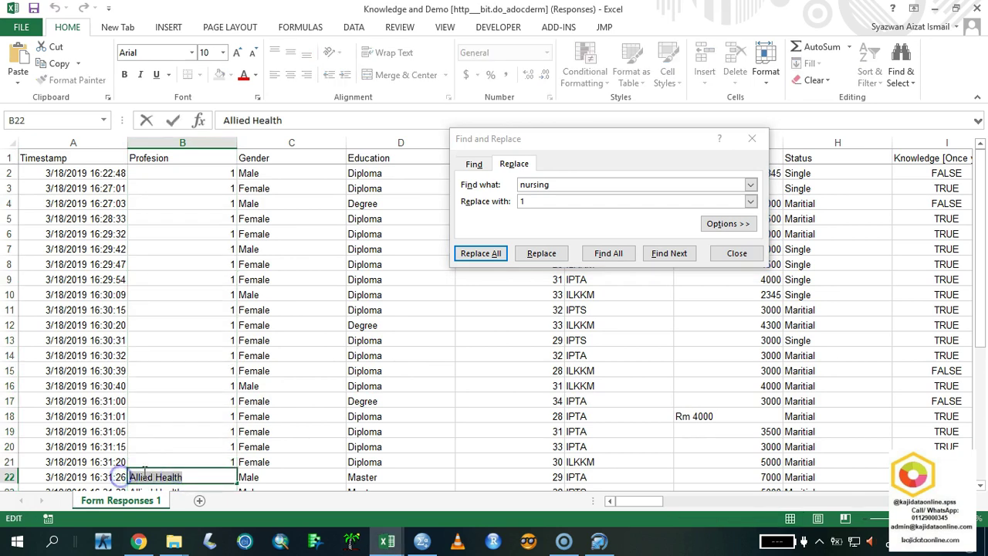
pyautogui.rightClick(154, 472)
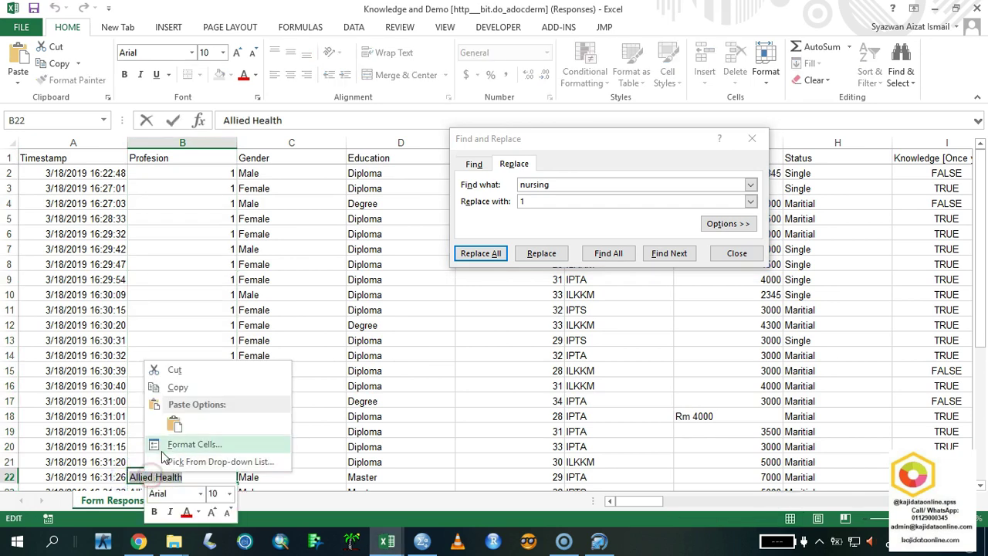
pyautogui.click(194, 391)
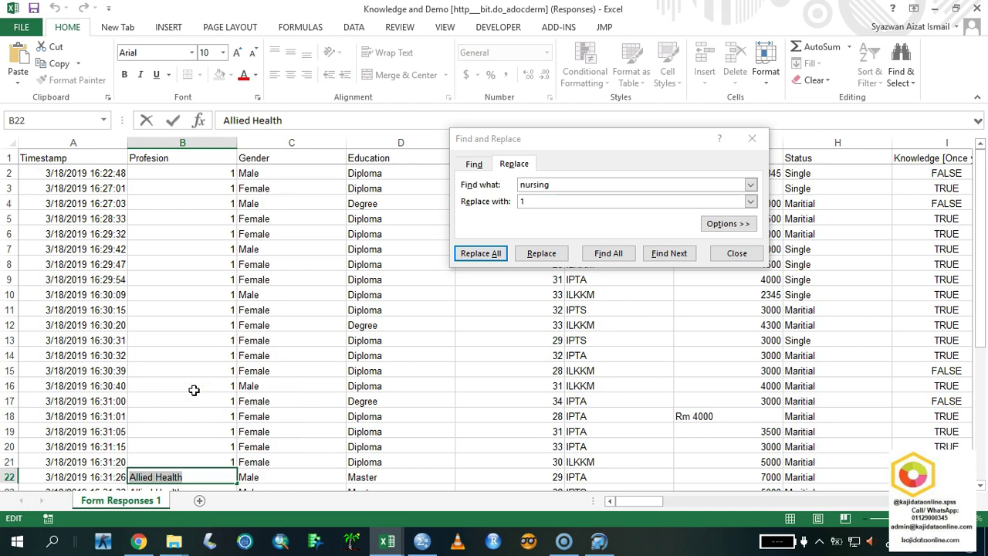
pyautogui.click(580, 188)
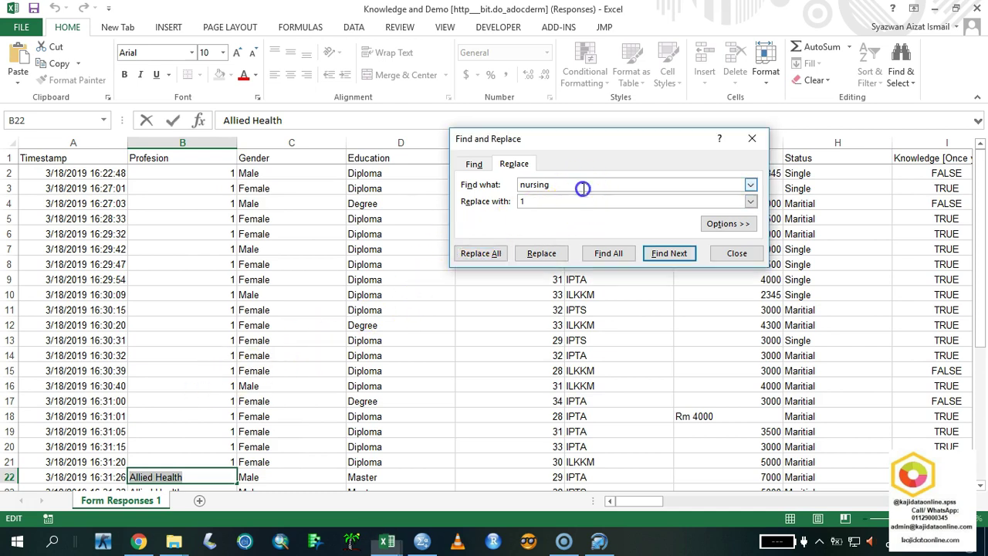
pyautogui.doubleClick(521, 185)
pyautogui.rightClick(525, 185)
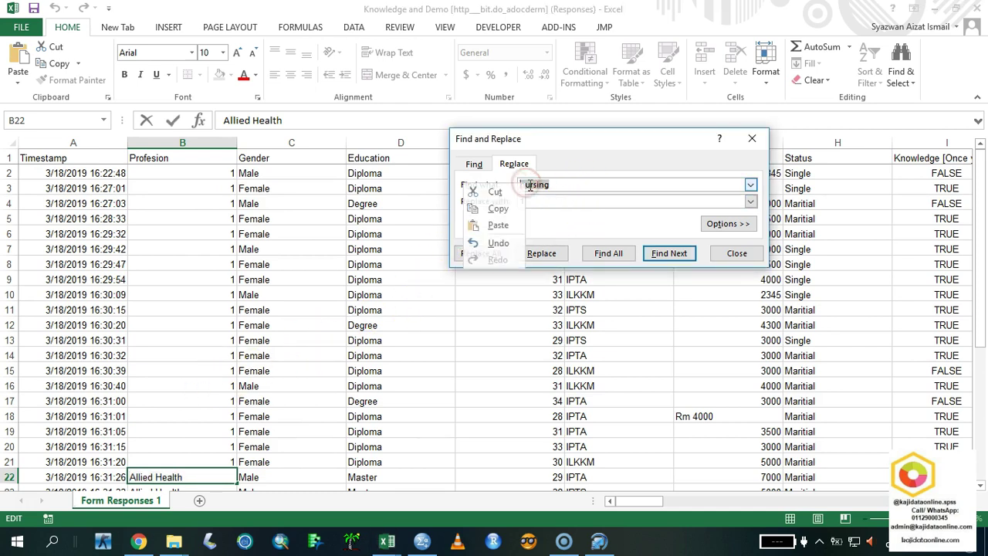
pyautogui.click(500, 225)
pyautogui.click(514, 199)
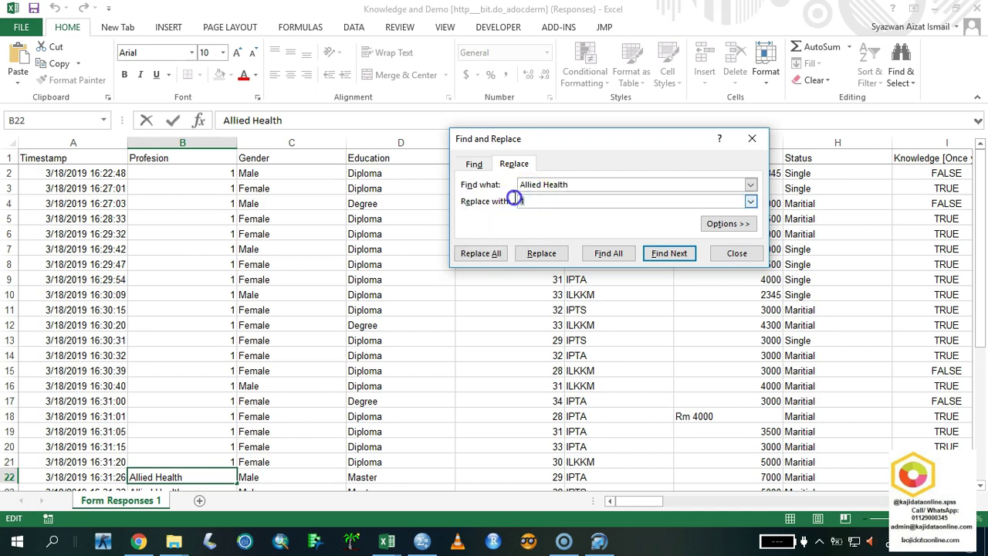
pyautogui.write('2')
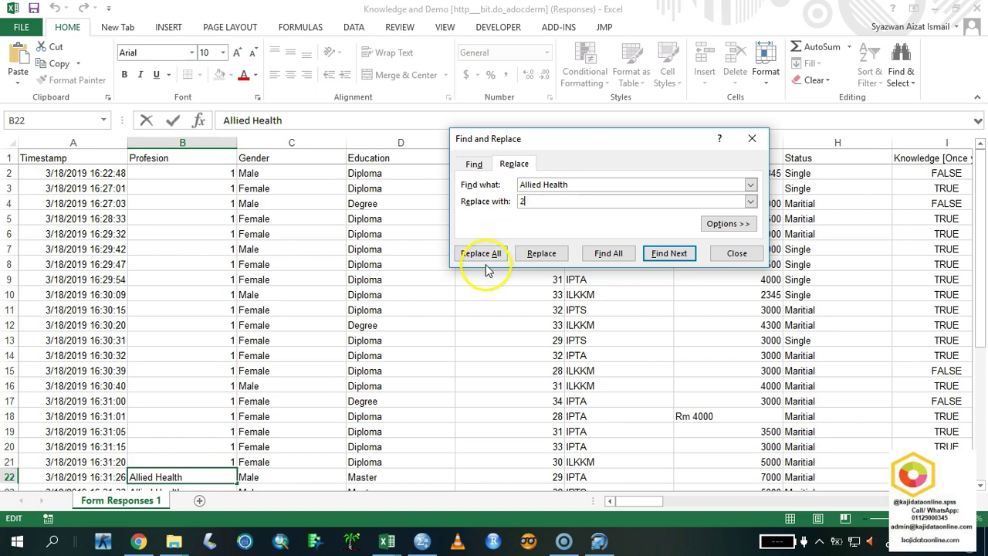
pyautogui.click(224, 142)
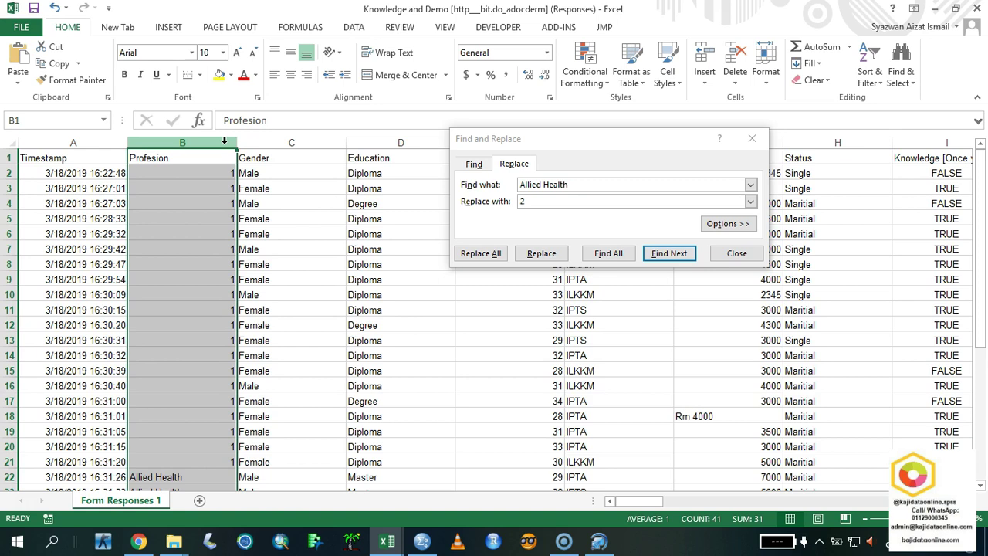
pyautogui.click(480, 253)
pyautogui.click(498, 307)
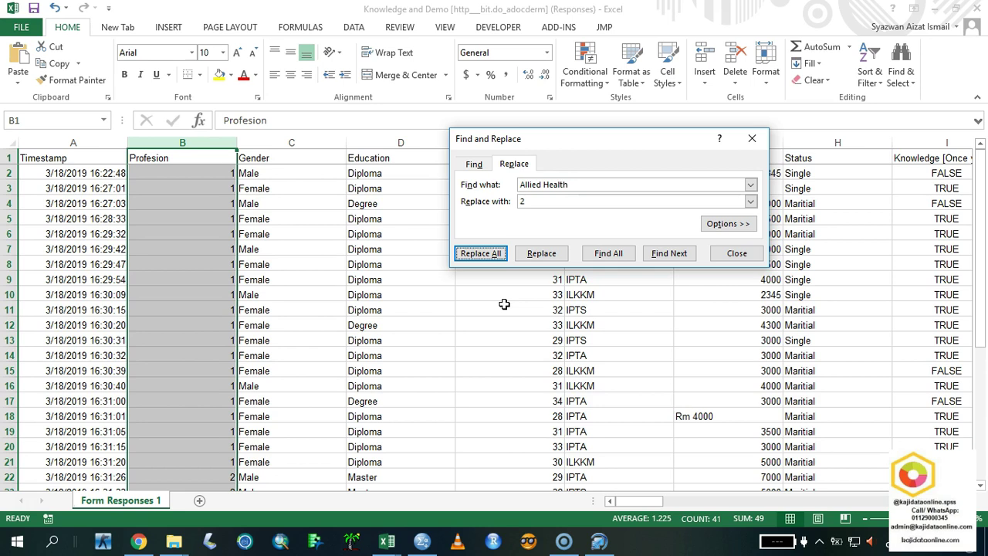
pyautogui.click(730, 254)
pyautogui.click(227, 170)
pyautogui.scroll(-7, 228, 179)
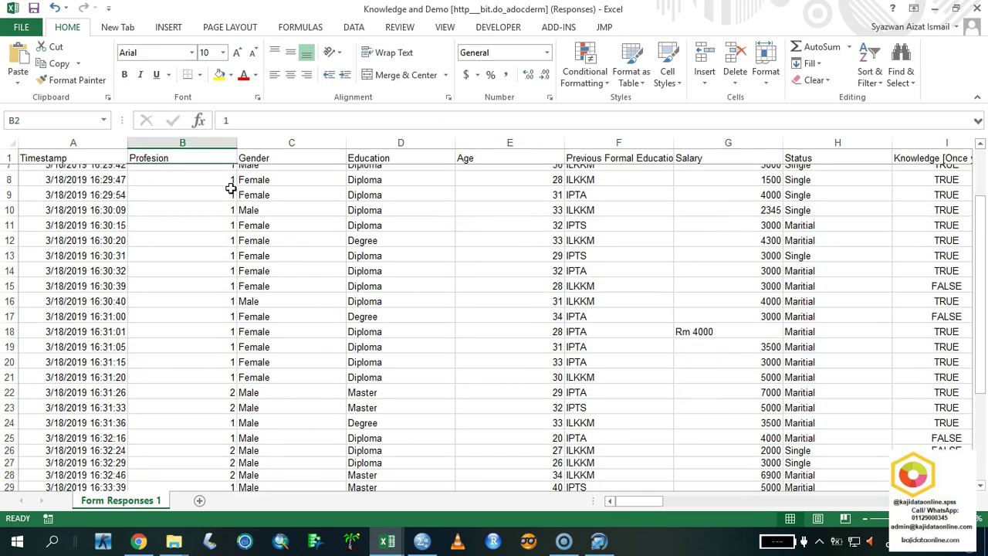
pyautogui.scroll(7, 231, 188)
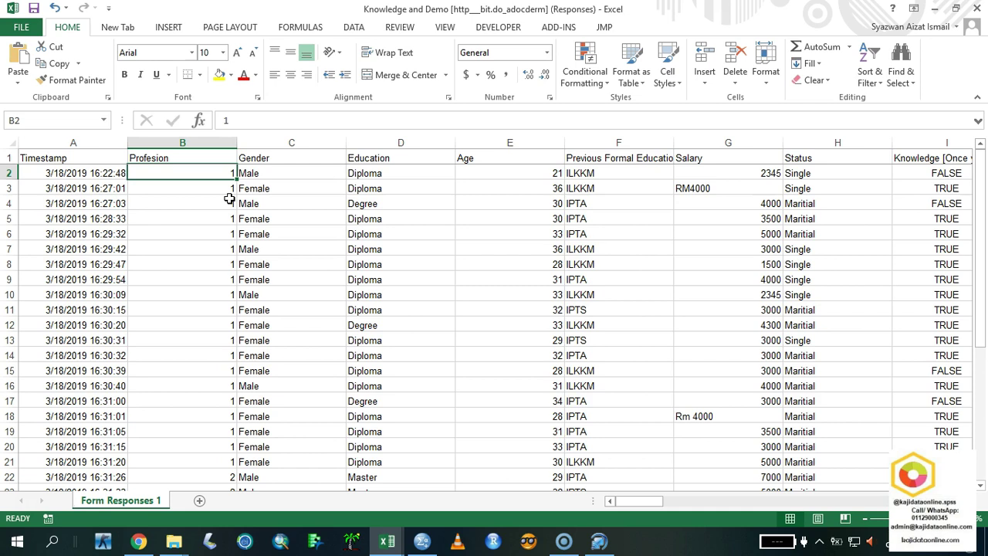
pyautogui.click(220, 183)
pyautogui.click(227, 171)
pyautogui.scroll(-9, 224, 189)
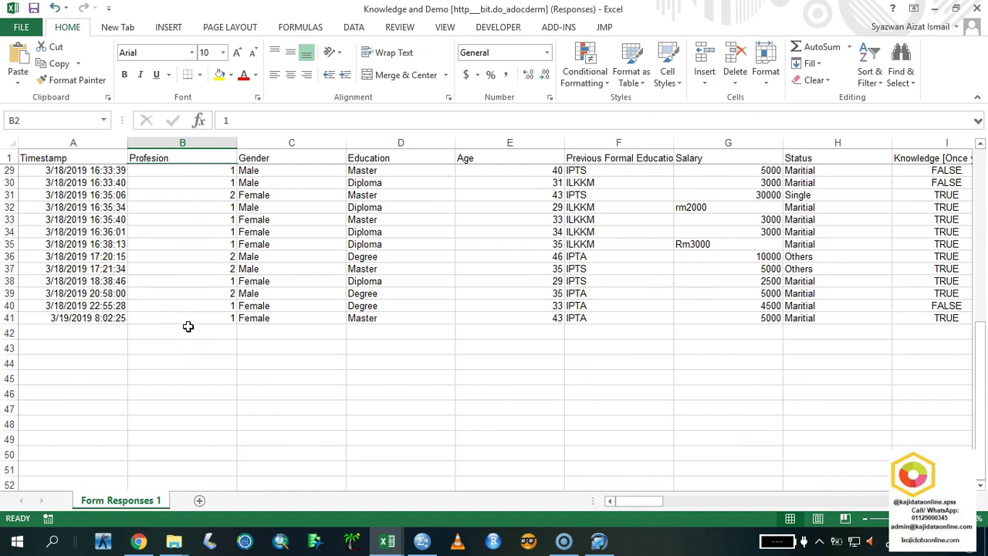
pyautogui.keyDown('shift'); pyautogui.click(194, 317); pyautogui.keyUp('shift')
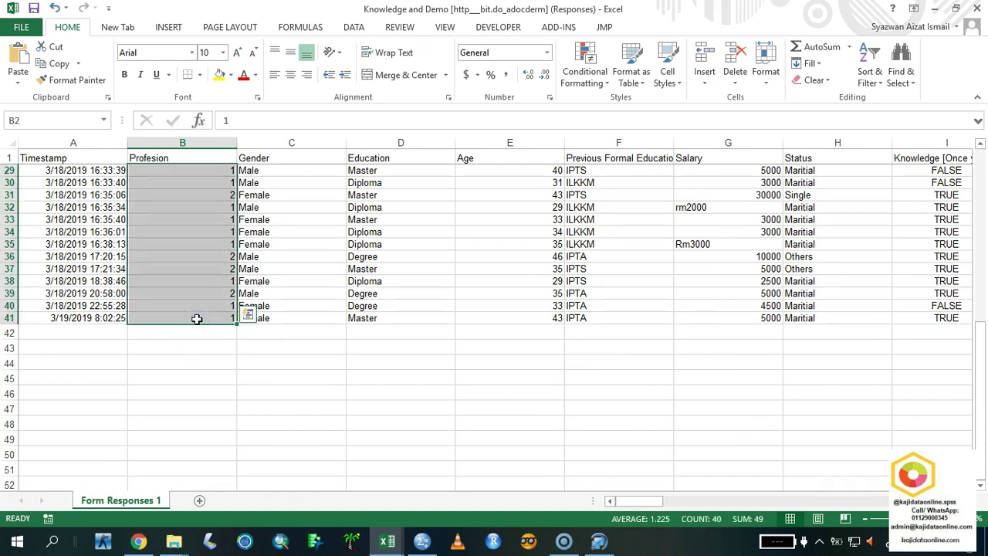
pyautogui.click(186, 359)
pyautogui.scroll(9, 209, 312)
# - Copy the coded Profesion values in cells B2 to B41, leaving out the heading
pyautogui.click(212, 173)
pyautogui.moveTo(210, 175); pyautogui.dragTo(199, 461)
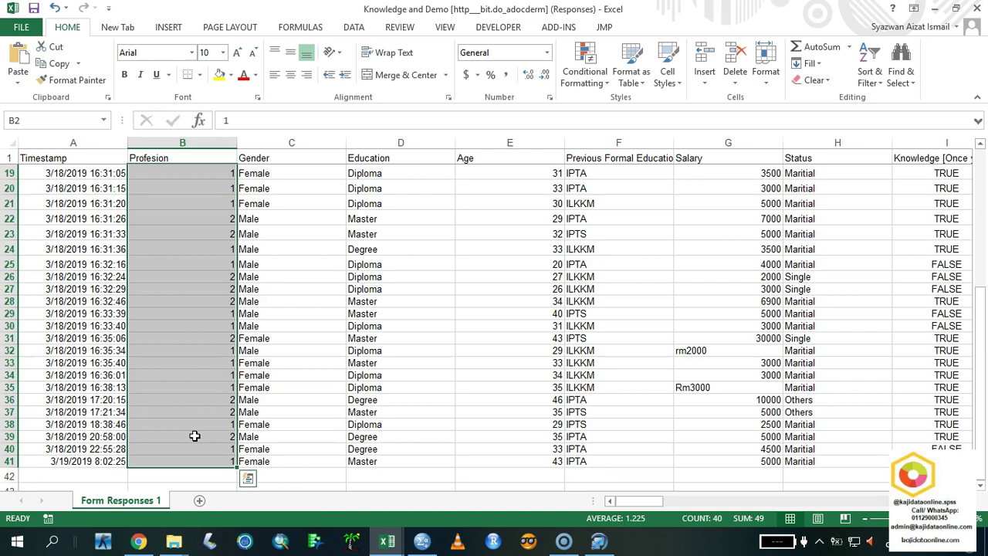
pyautogui.rightClick(195, 436)
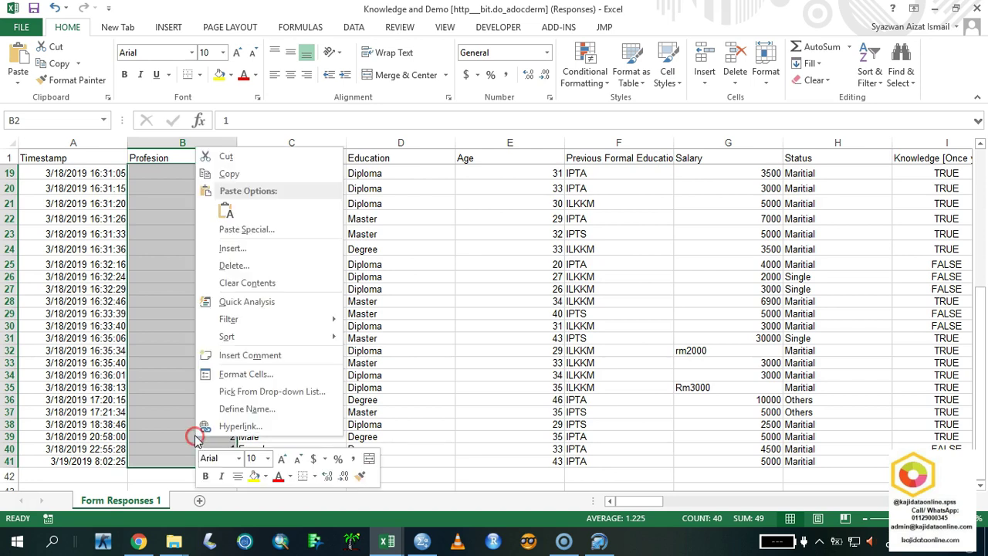
pyautogui.click(257, 178)
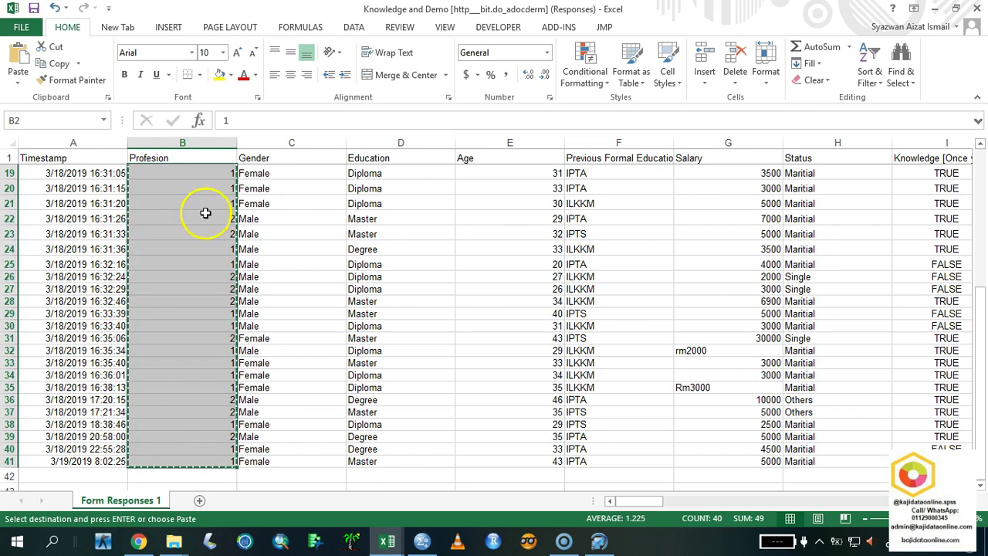
# - Switch to SPSS and paste the copied profession codes into the a1 column of Data View, starting at row 1
pyautogui.click(425, 541)
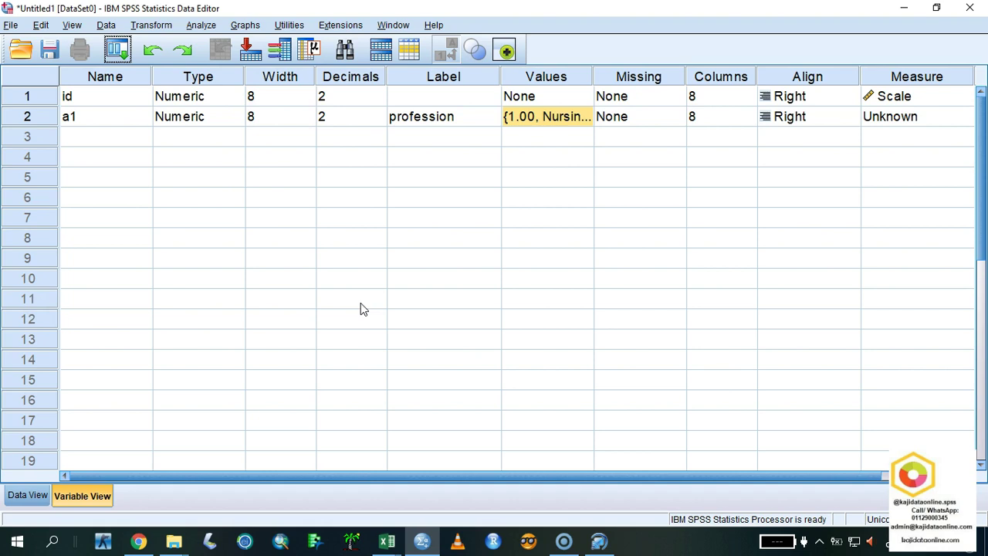
pyautogui.click(11, 491)
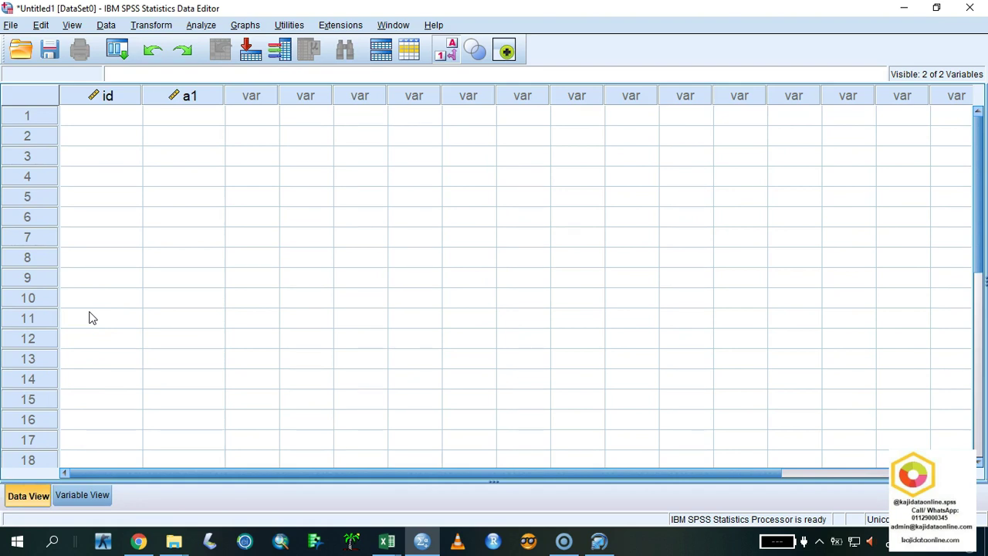
pyautogui.click(210, 122)
pyautogui.click(212, 123)
pyautogui.rightClick(213, 125)
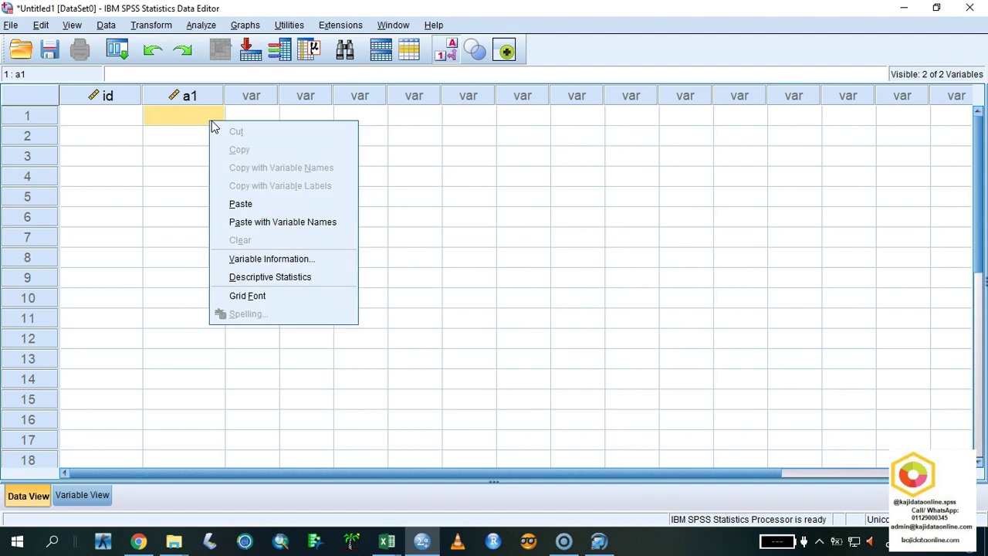
pyautogui.click(228, 204)
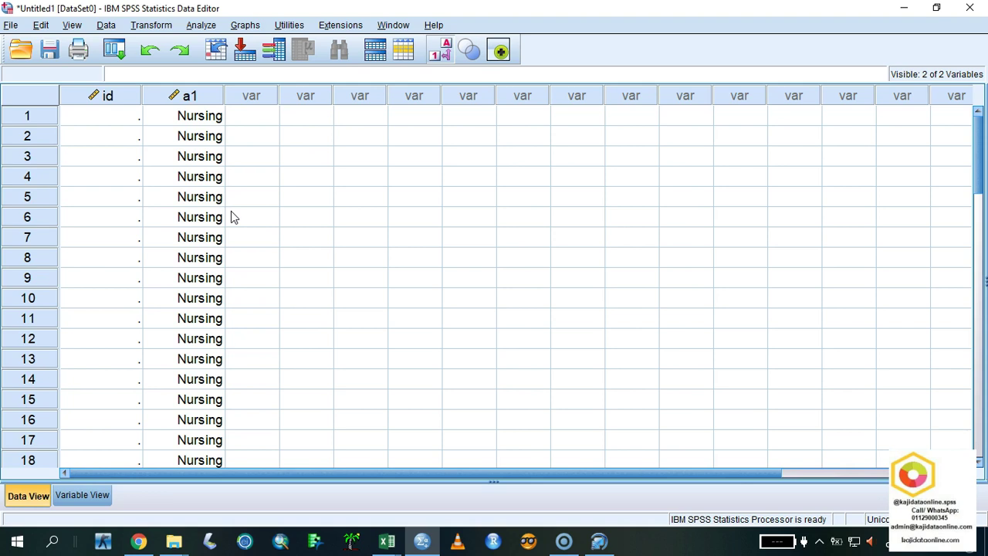
# - Toggle the display of value labels repeatedly to compare the numeric codes and text labels in the a1 column
pyautogui.click(442, 56)
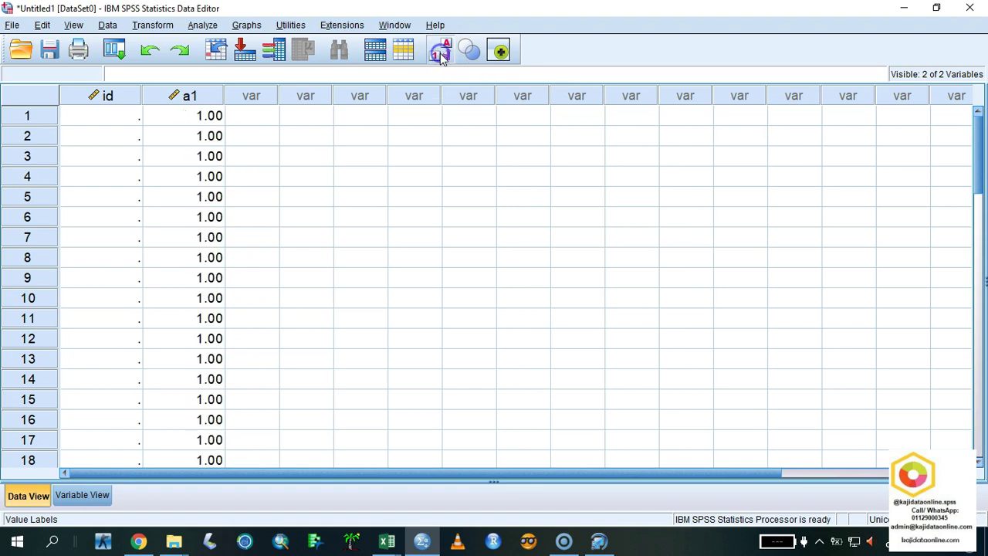
pyautogui.click(442, 56)
pyautogui.click(442, 56)
pyautogui.click(442, 55)
pyautogui.click(441, 56)
pyautogui.click(442, 56)
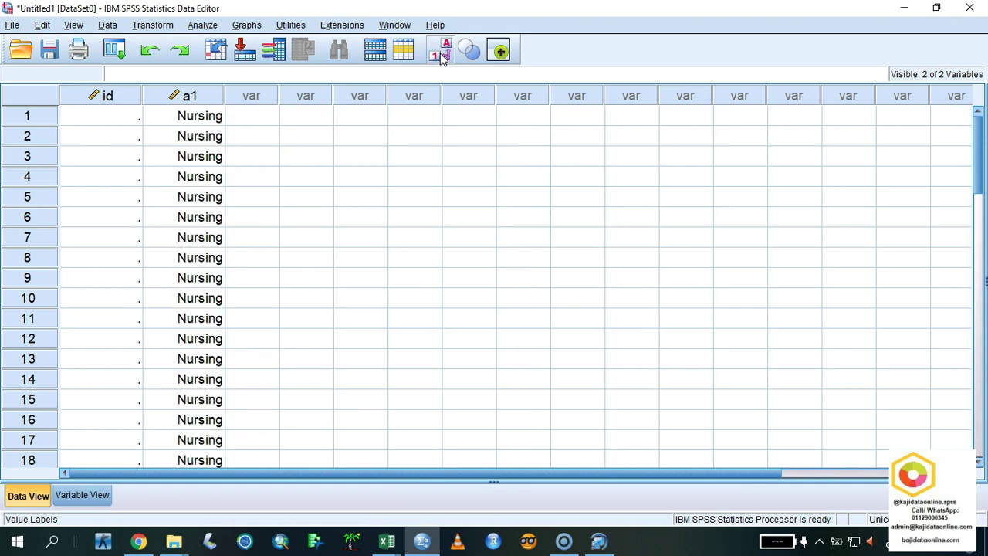
pyautogui.click(442, 56)
pyautogui.click(442, 55)
pyautogui.click(441, 55)
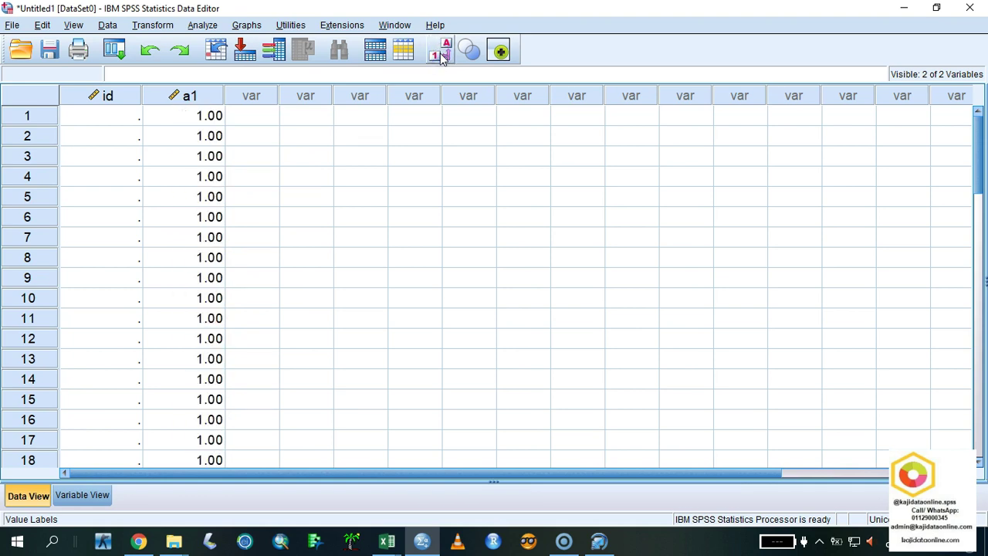
pyautogui.click(442, 55)
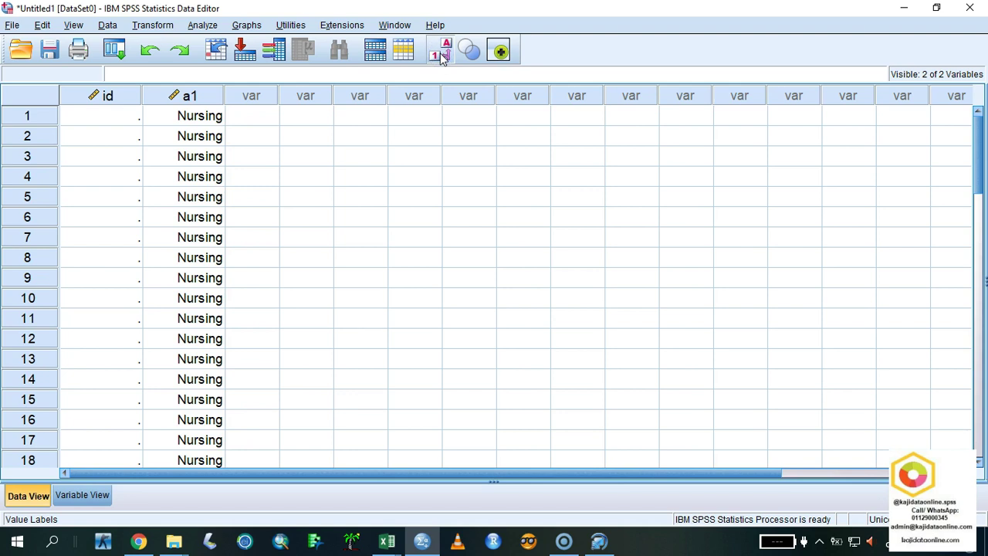